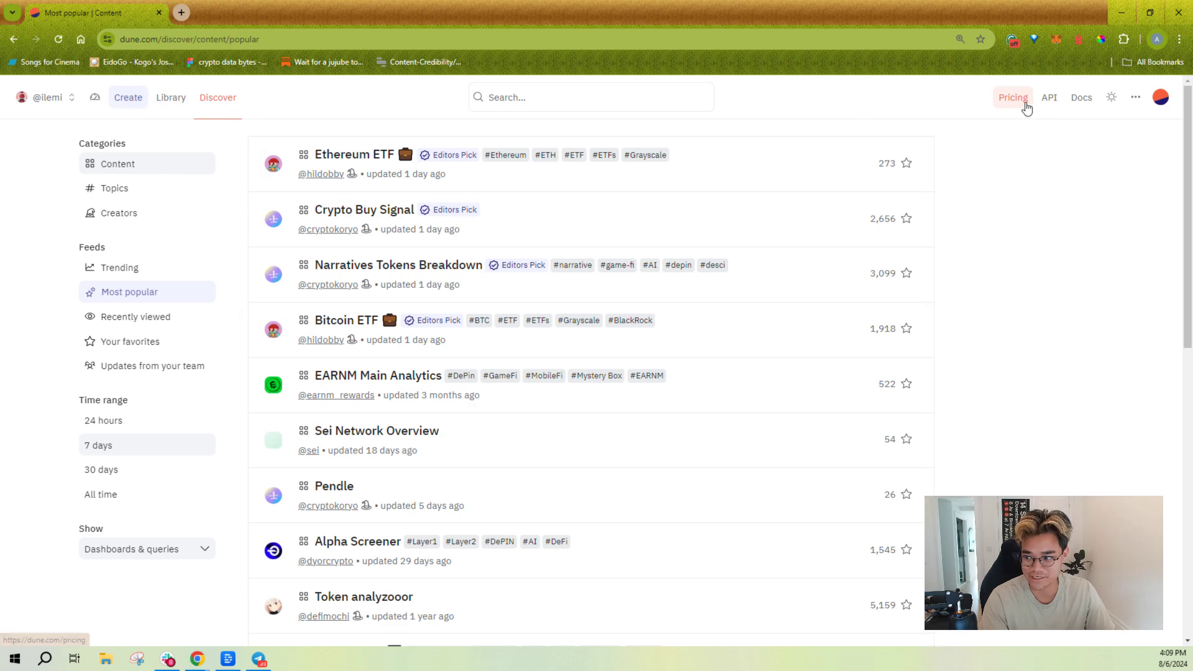
Check the display theme switch and view the additional site links and account options
left_click(1112, 98)
left_click(1112, 99)
left_click(1135, 97)
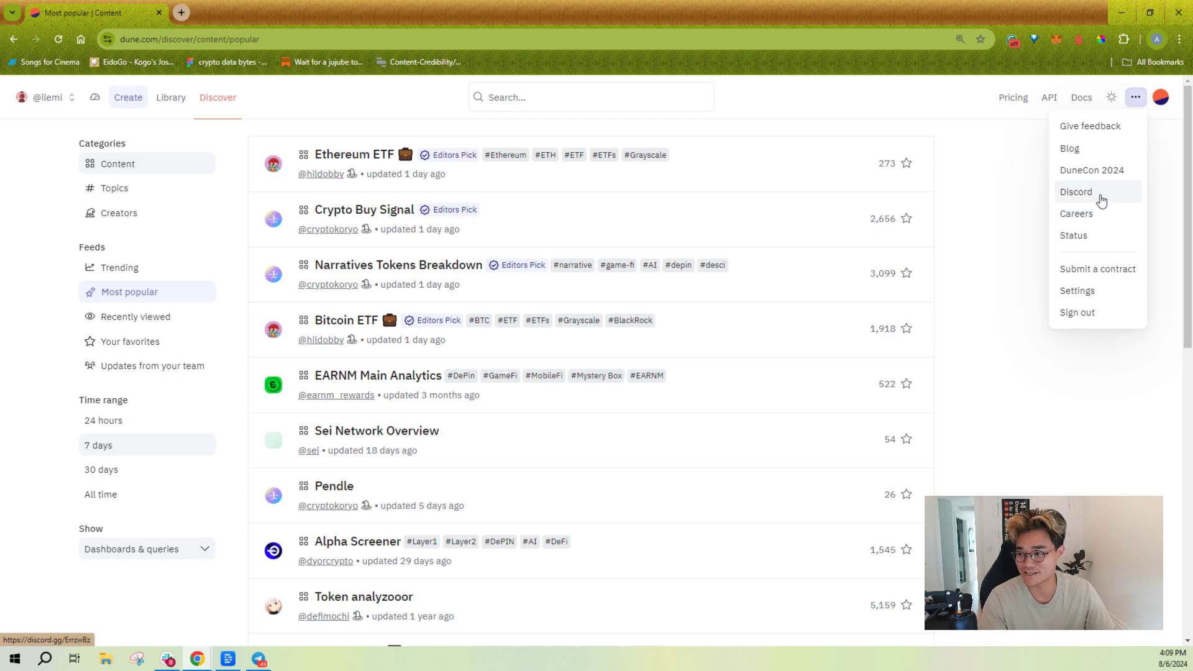
left_click(1135, 97)
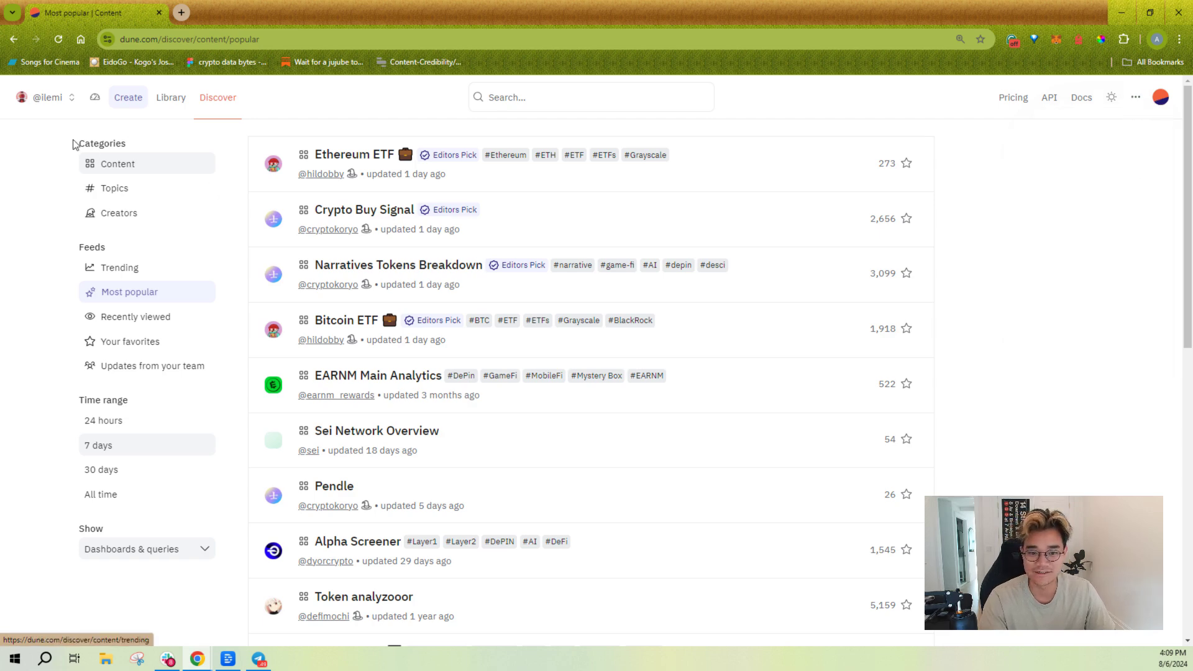
left_click(70, 98)
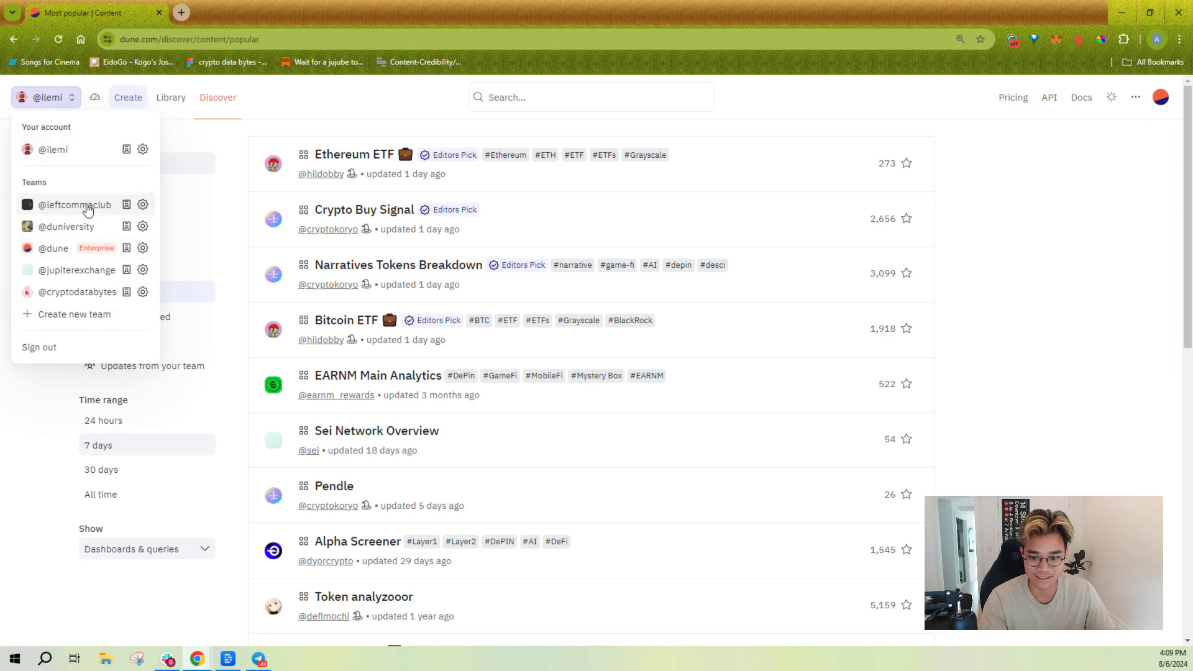
left_click(181, 99)
left_click(47, 97)
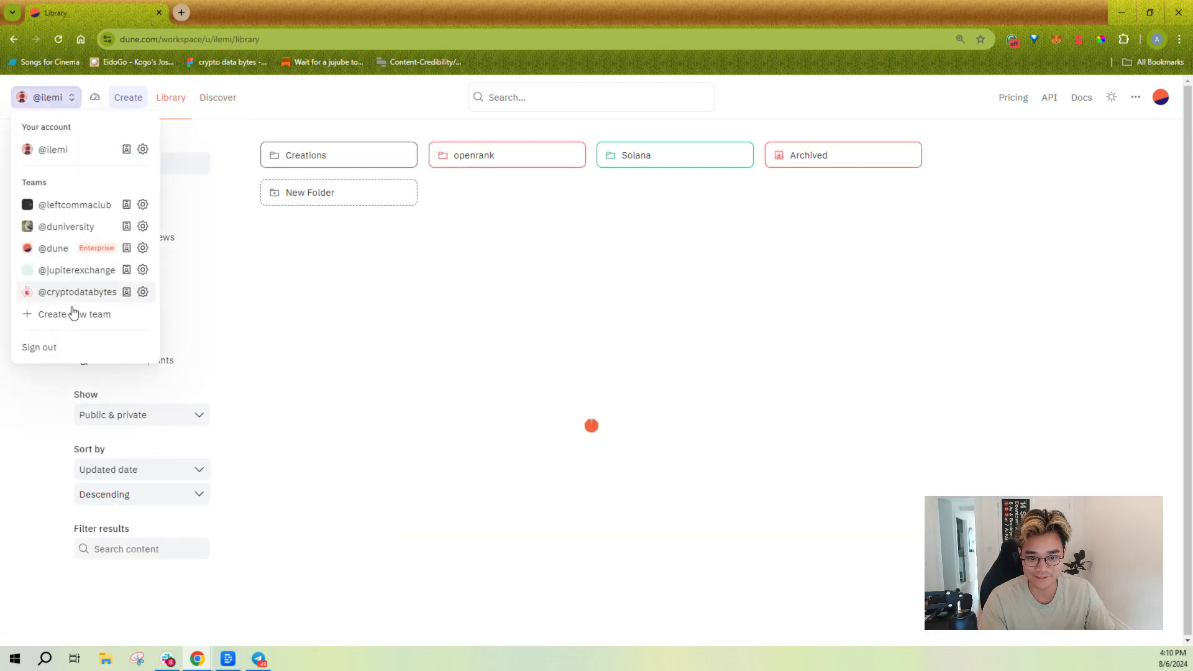
left_click(83, 246)
scroll(407, 477, "down", 1)
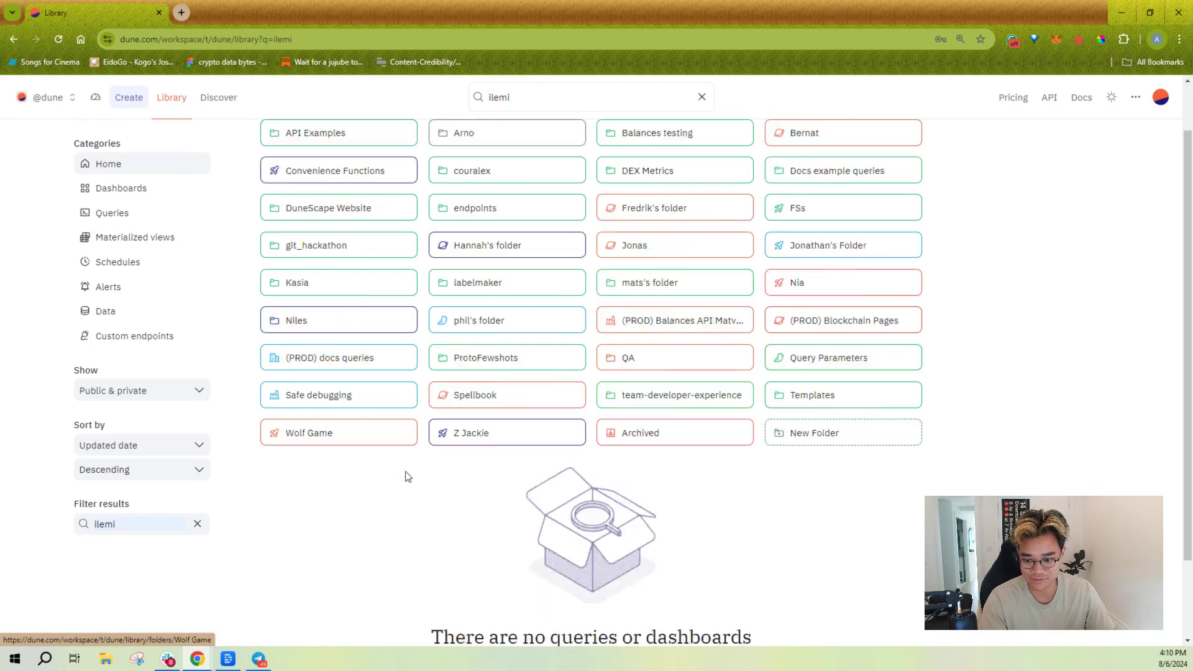
scroll(400, 474, "down", 1)
scroll(192, 435, "up", 3)
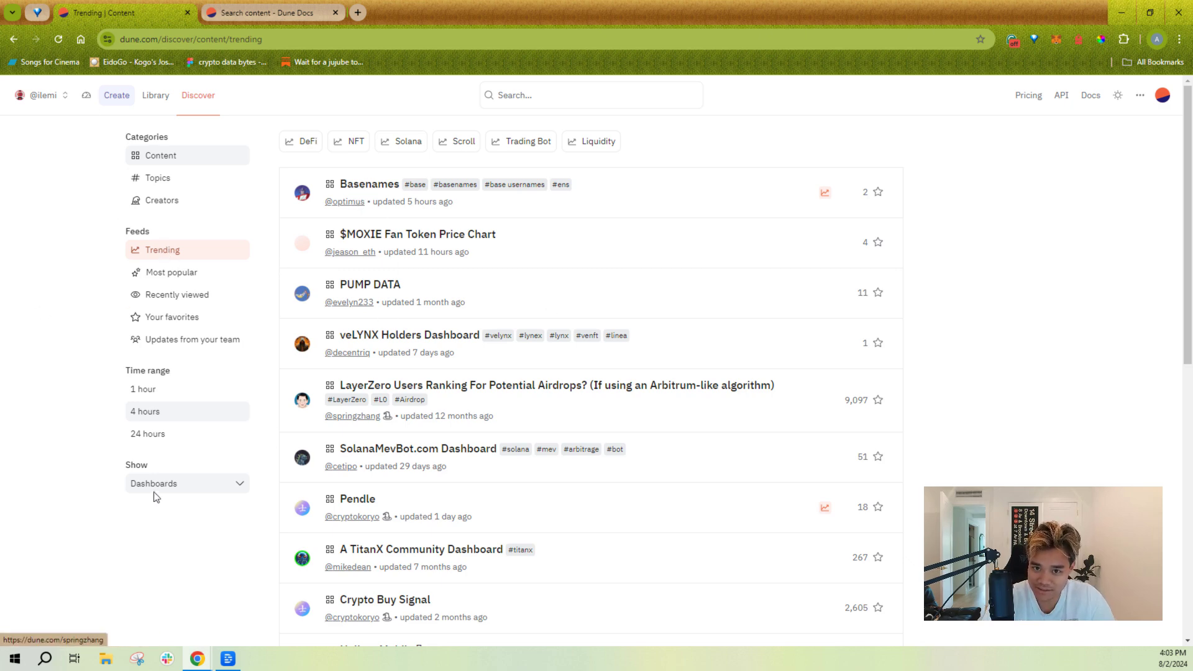
Browse the trending dashboards of the last 4 hours and filter them by the NFT tag
scroll(272, 449, "down", 1)
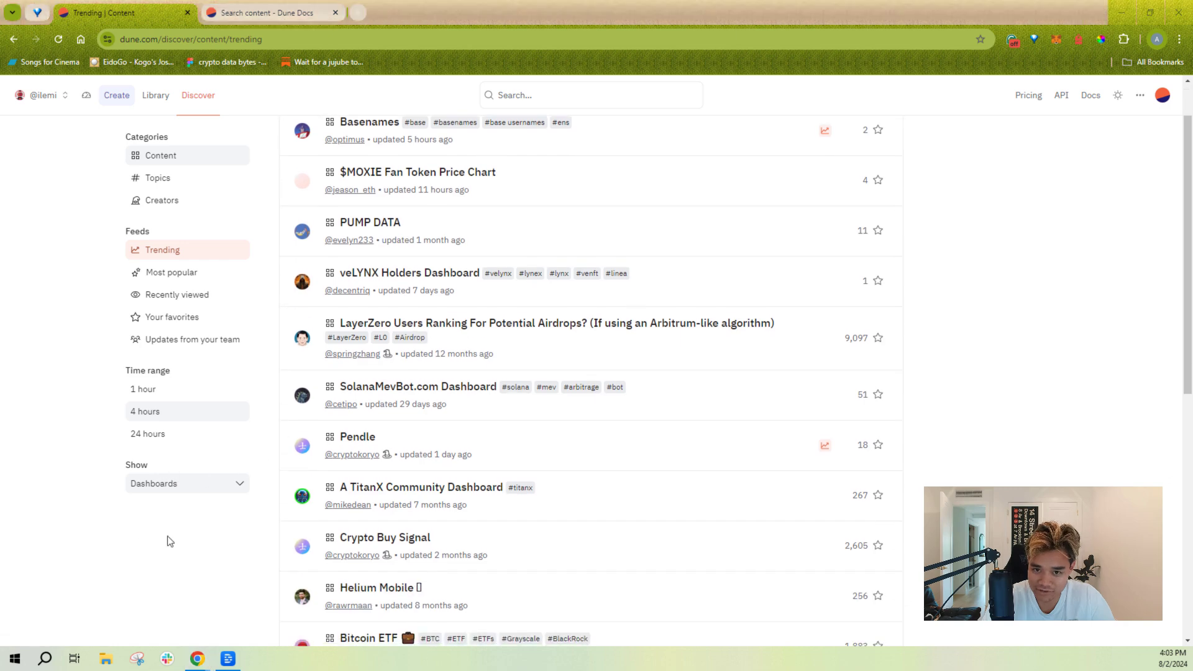
left_click(205, 488)
left_click(231, 487)
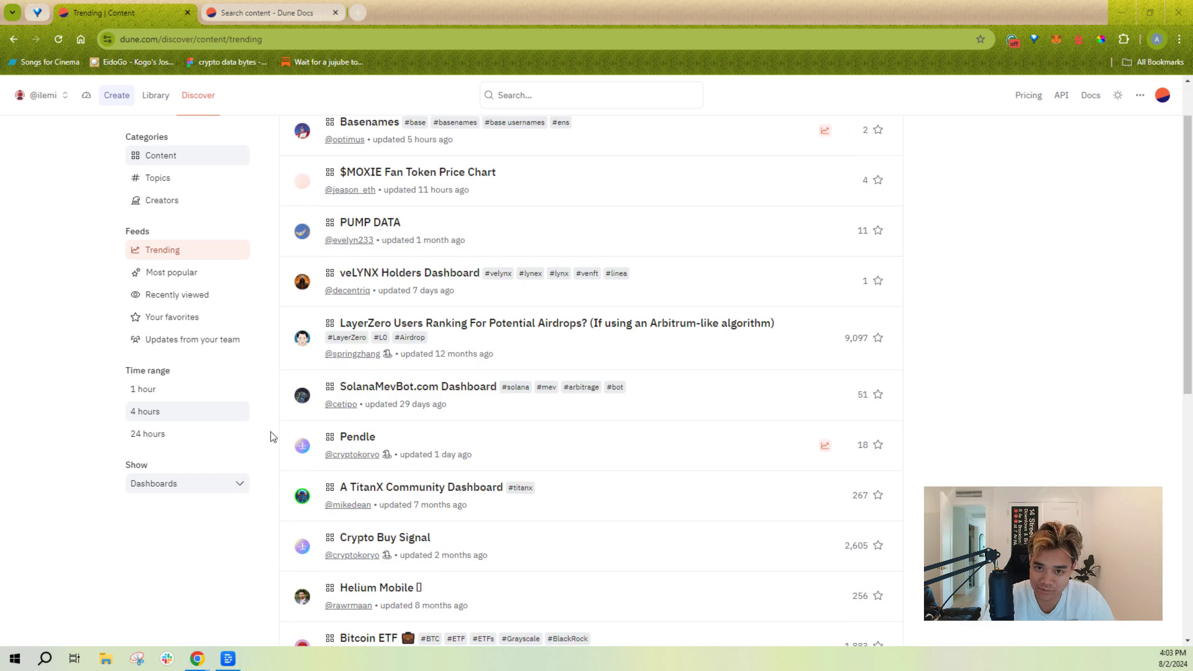
scroll(332, 297, "up", 1)
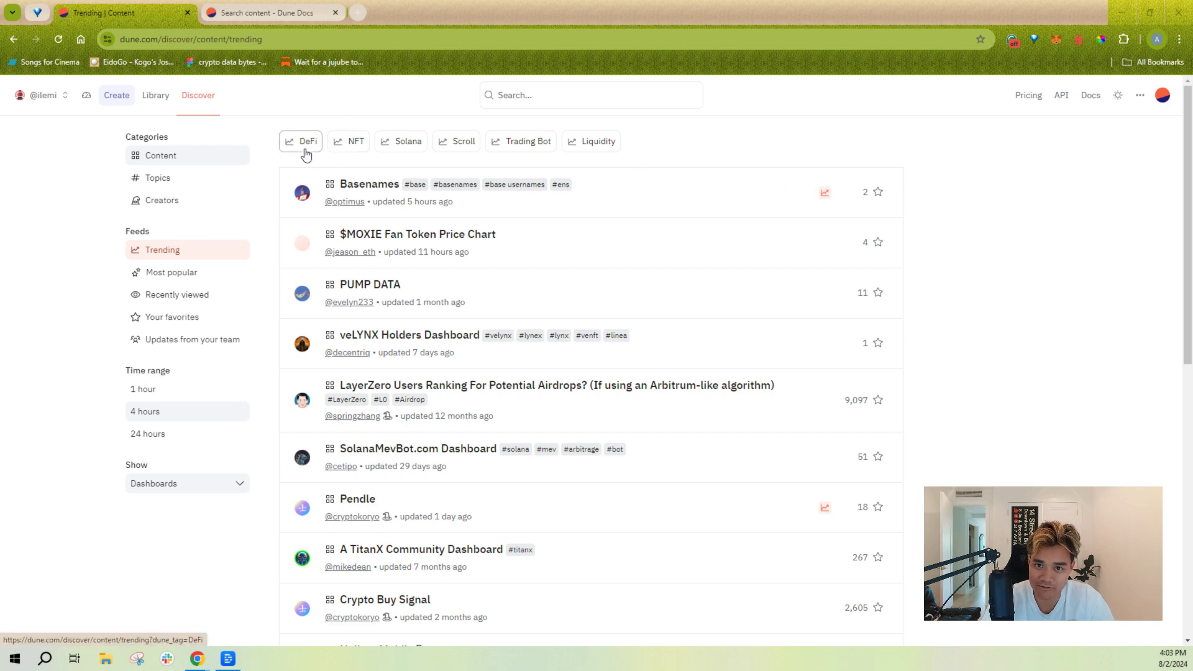
left_click(346, 147)
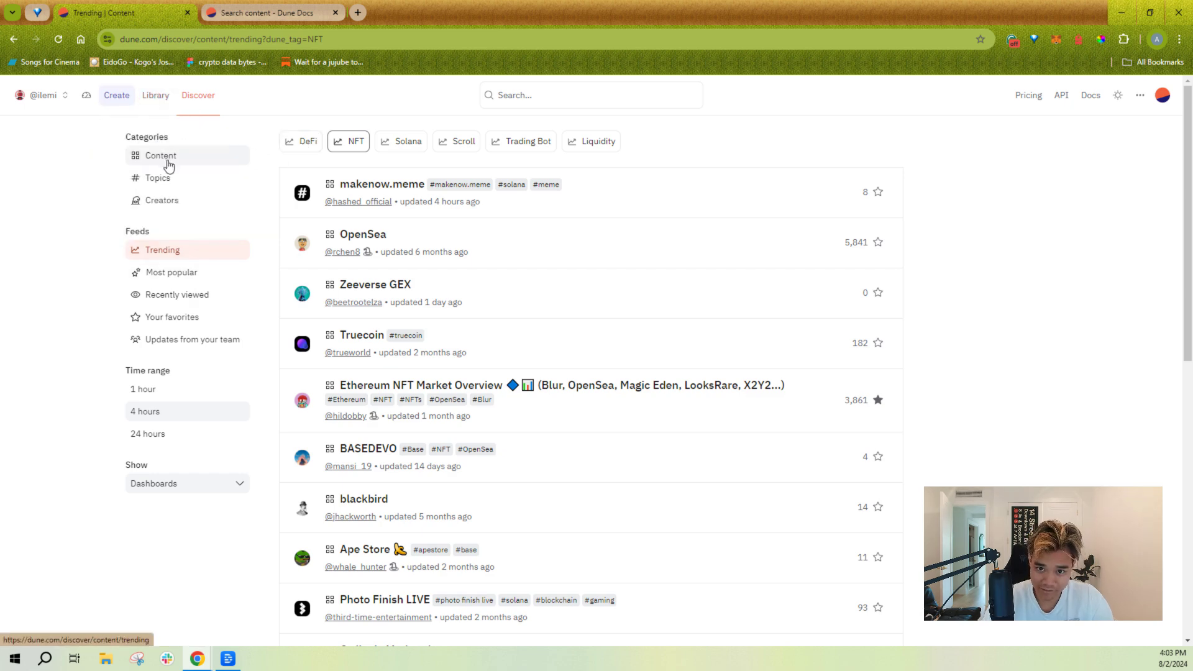
View the trending topics and browse the all-time creators leaderboard
left_click(162, 179)
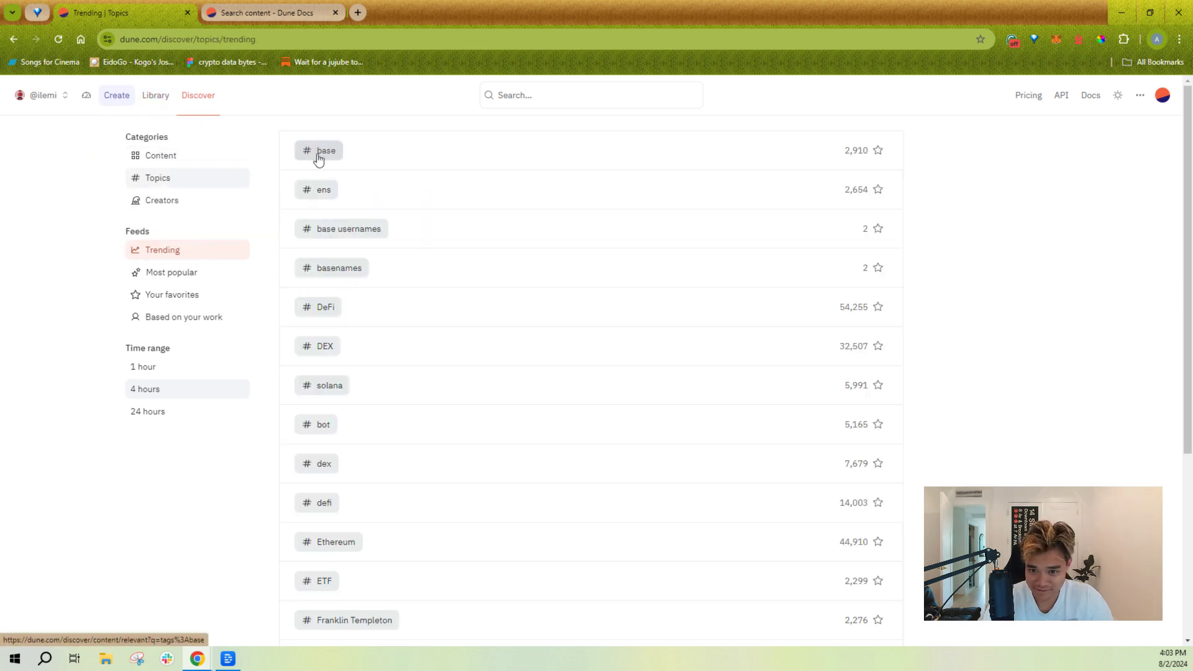
left_click(173, 200)
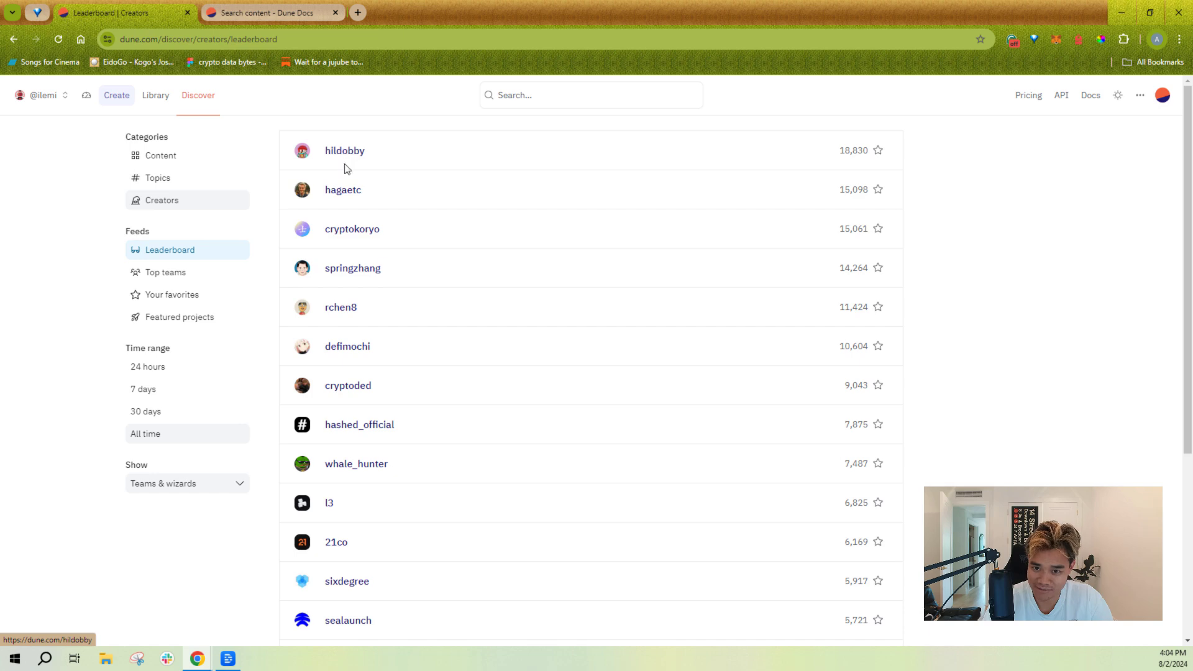
scroll(427, 415, "down", 3)
scroll(425, 415, "down", 2)
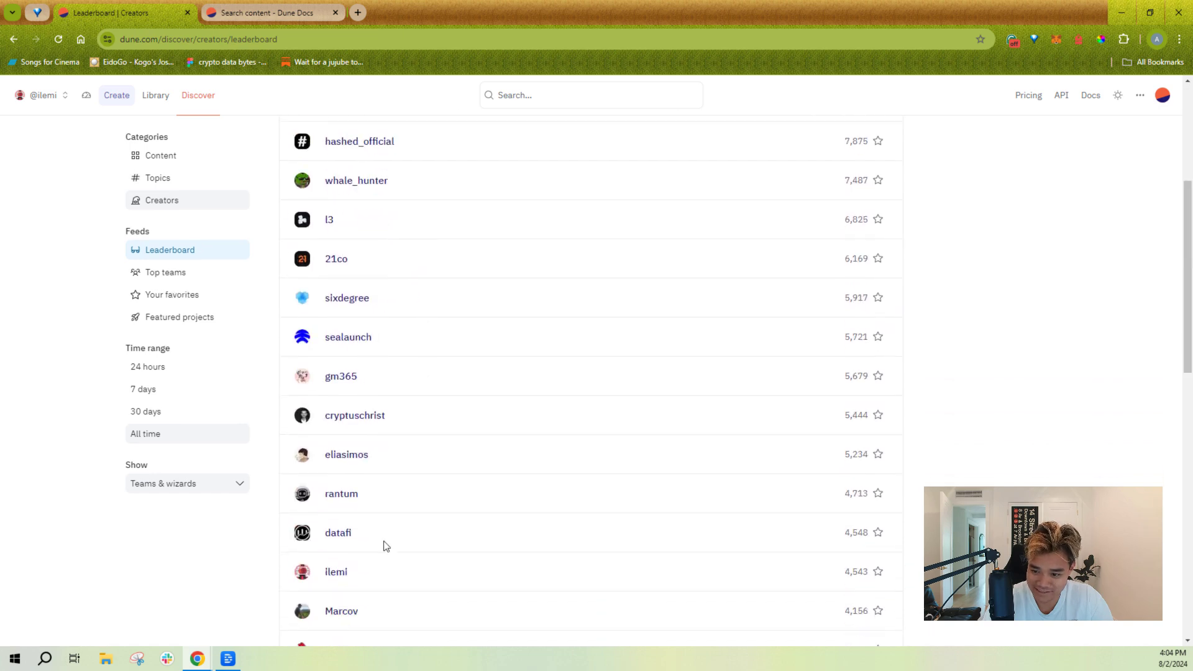
scroll(387, 541, "up", 5)
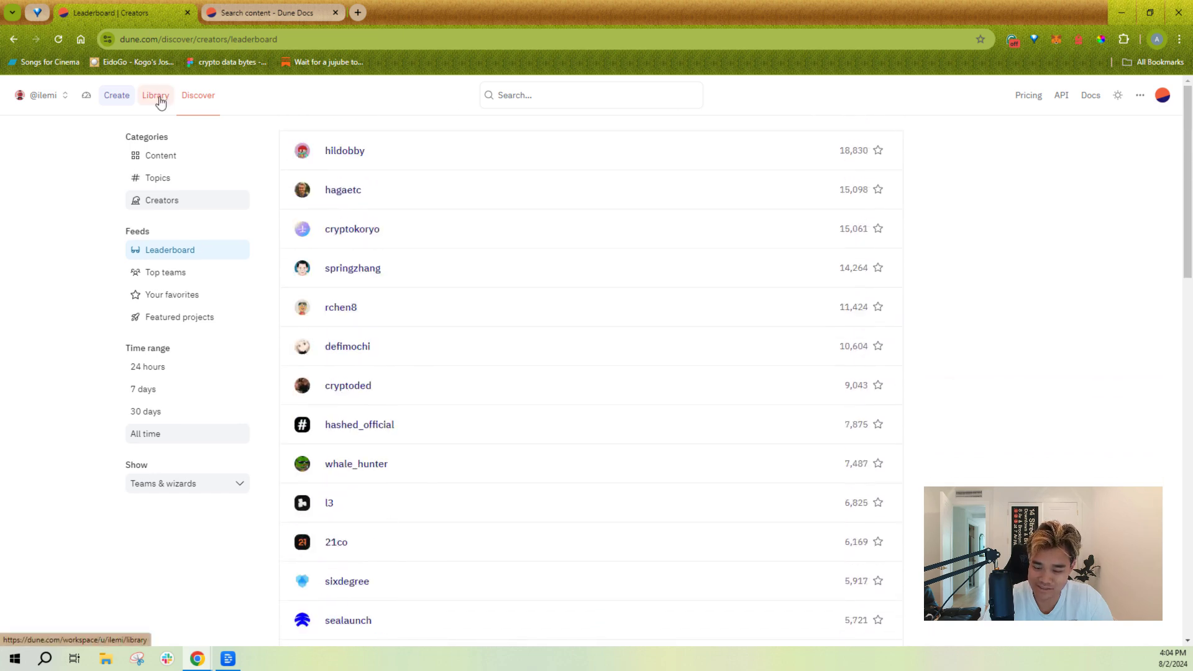
View the options for creating new content and open the personal library
left_click(132, 97)
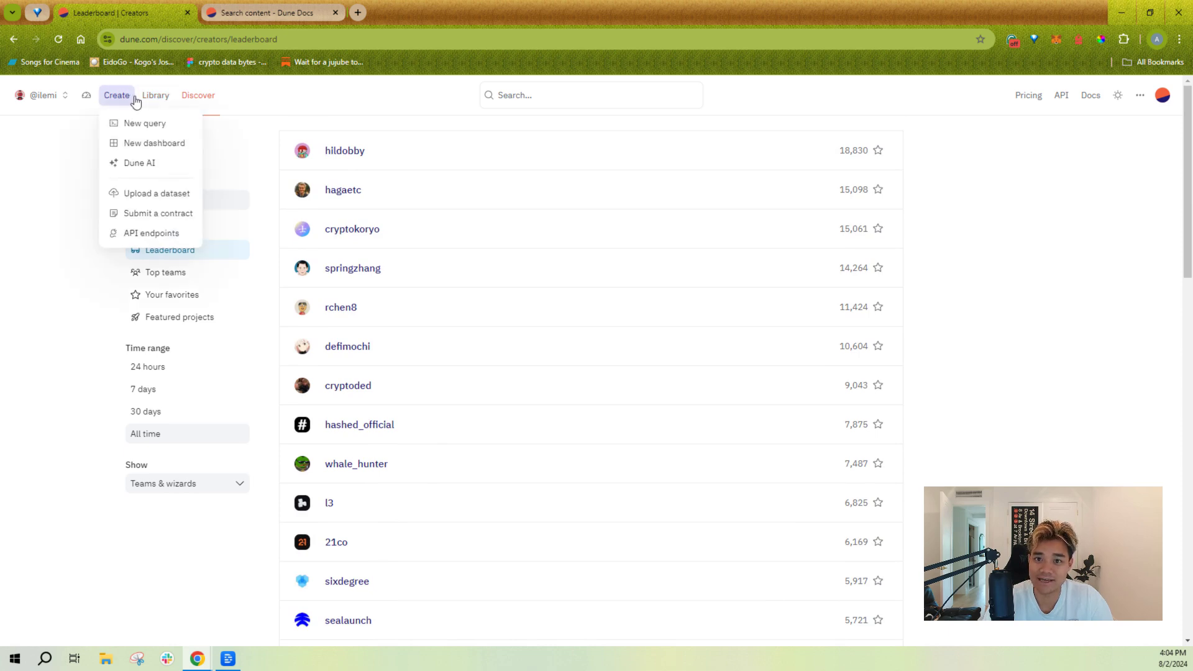
left_click(50, 190)
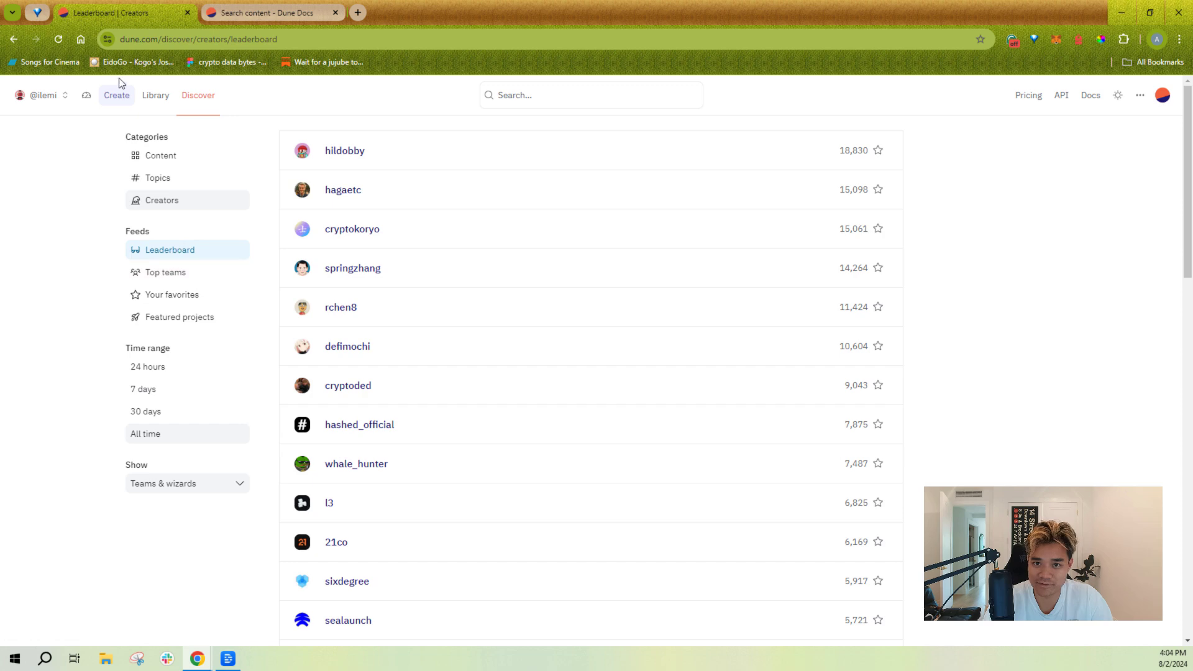
left_click(153, 95)
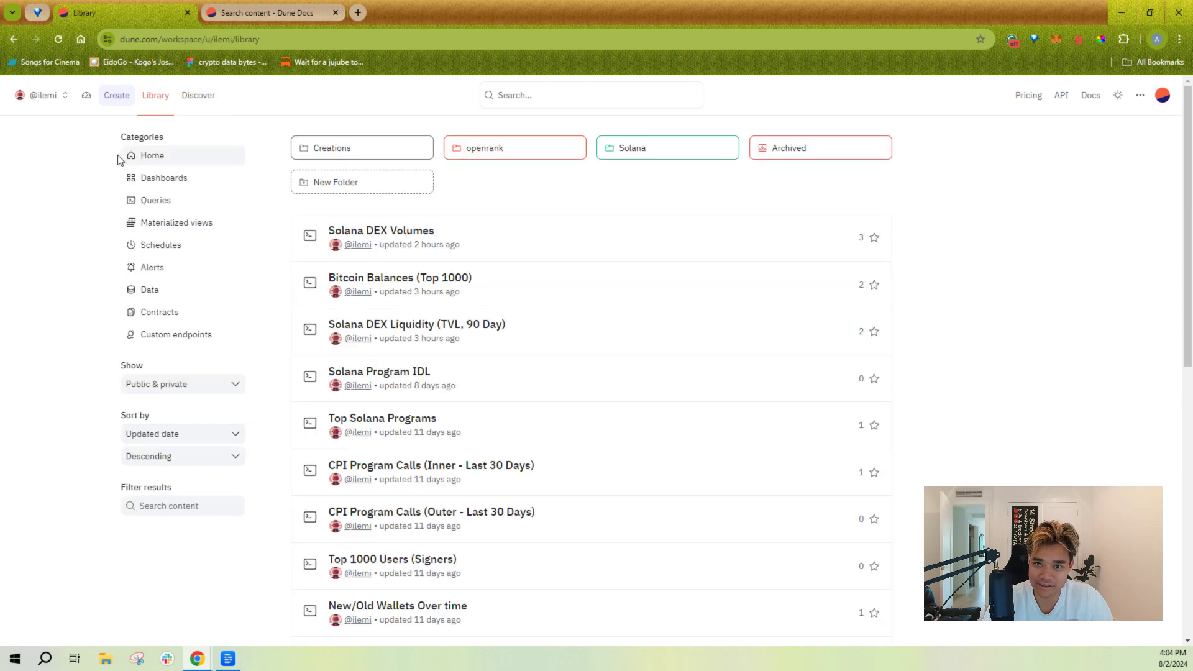
Show the folders that the Solana DEX Volumes query can be moved to
mouse_move(86, 96)
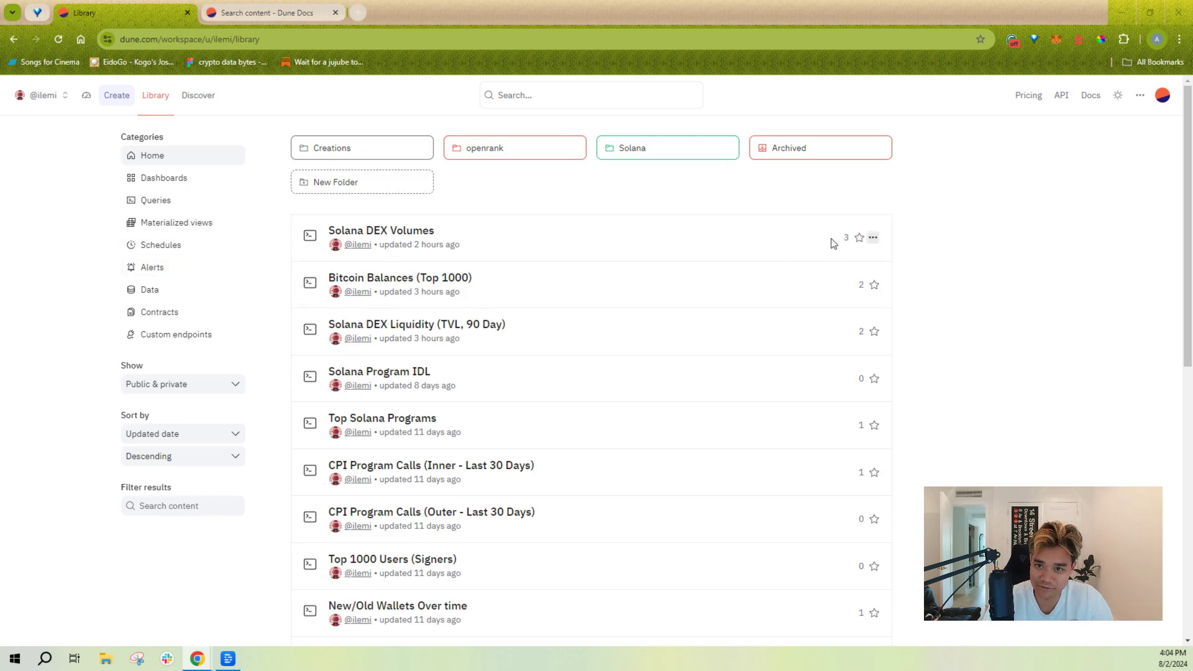
left_click(873, 238)
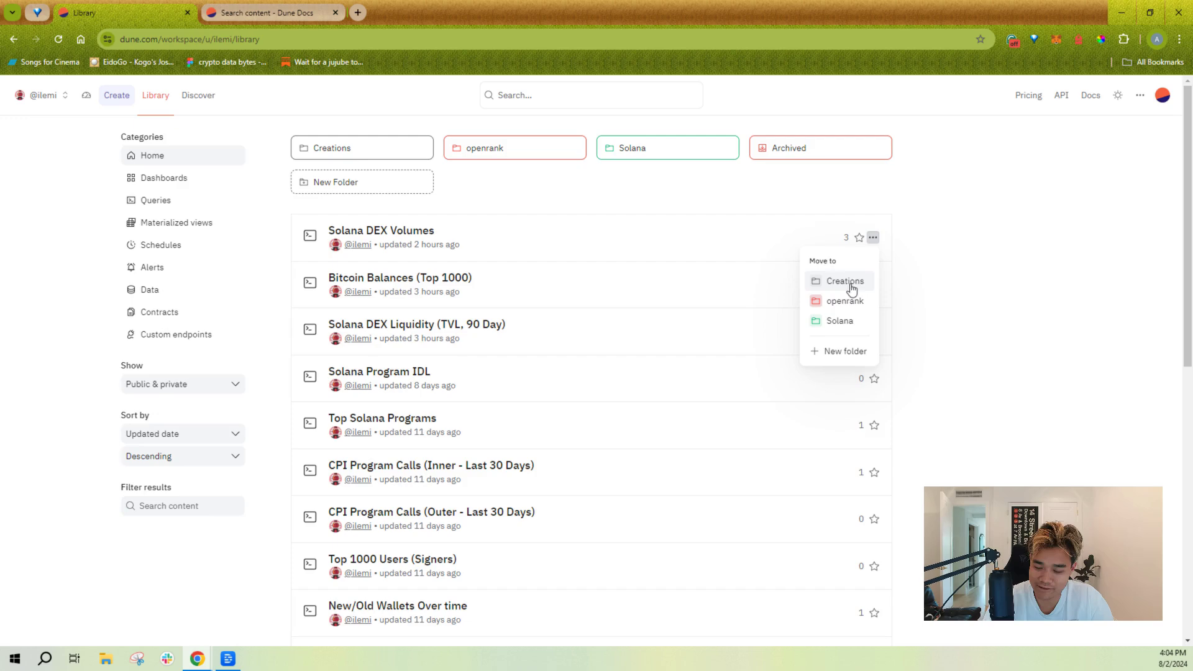
left_click(855, 281)
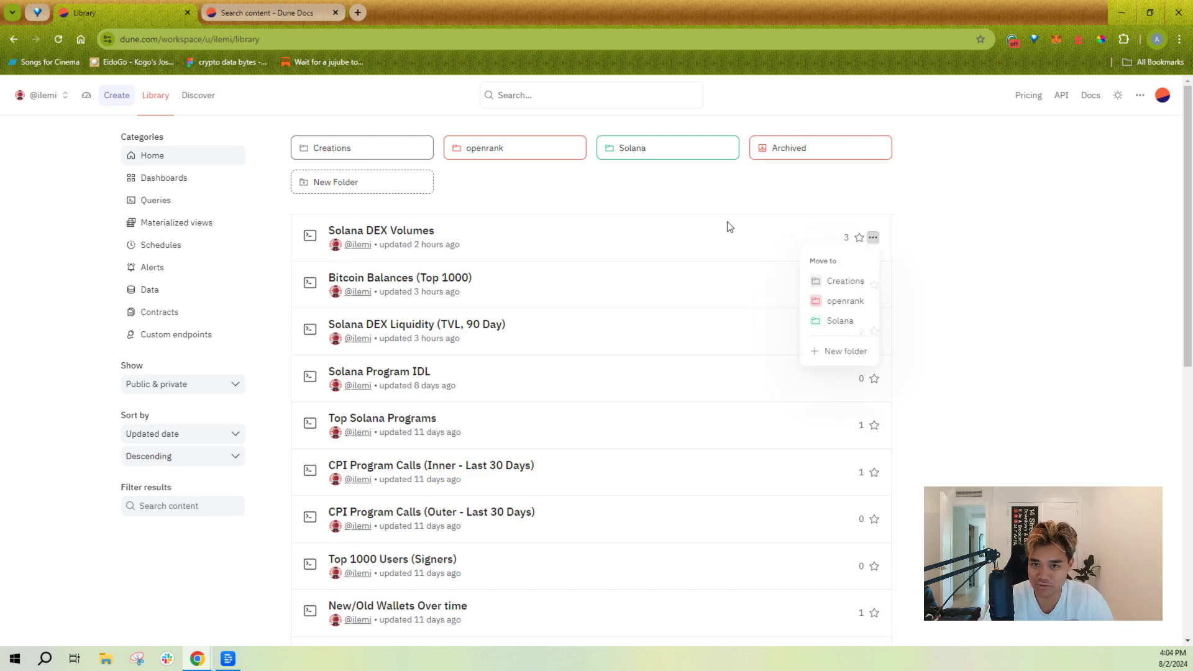
View the Schedules, Materialized views and Data categories of the personal library
left_click(185, 243)
left_click(199, 225)
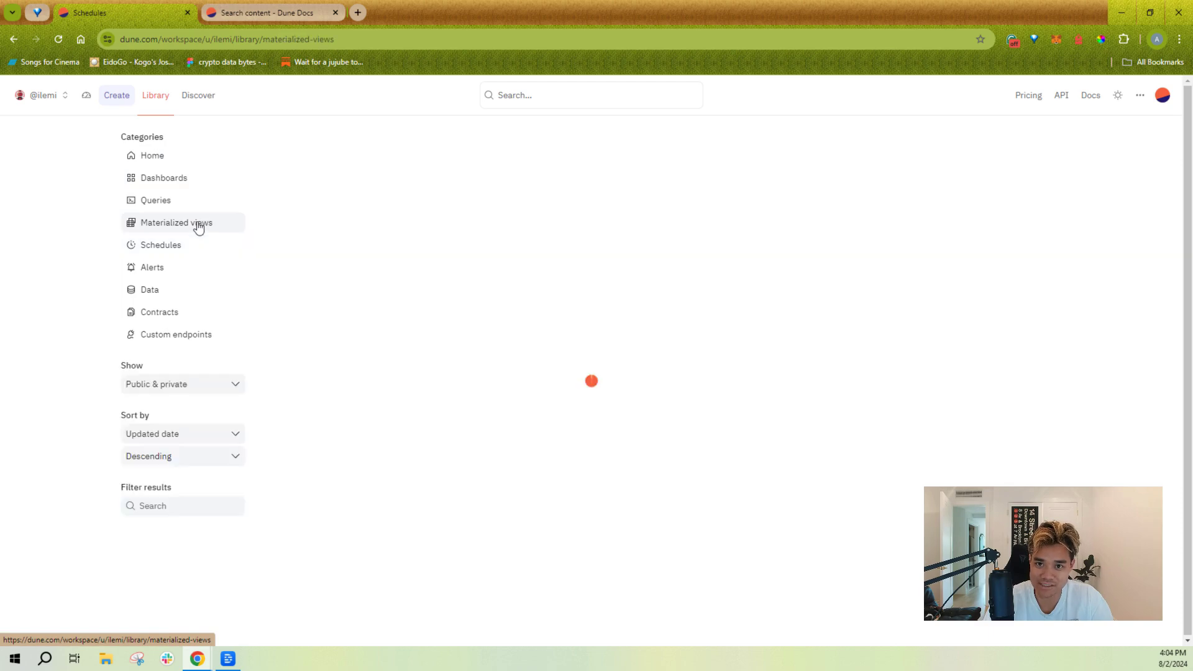
left_click(171, 299)
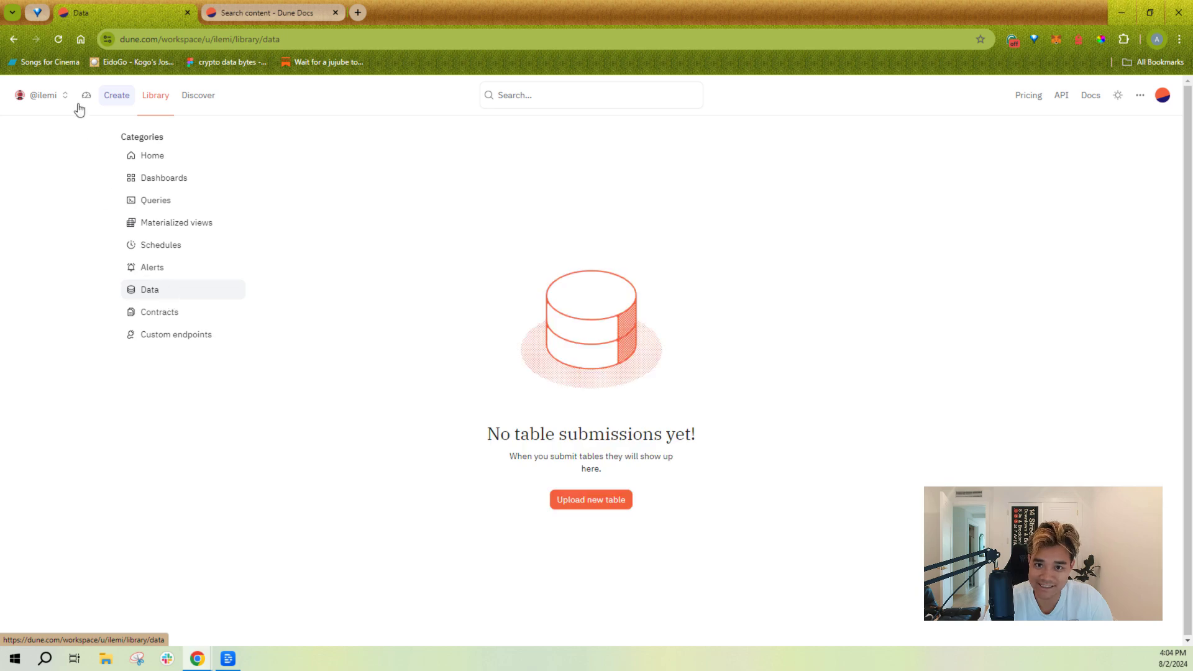
left_click(41, 95)
left_click(53, 234)
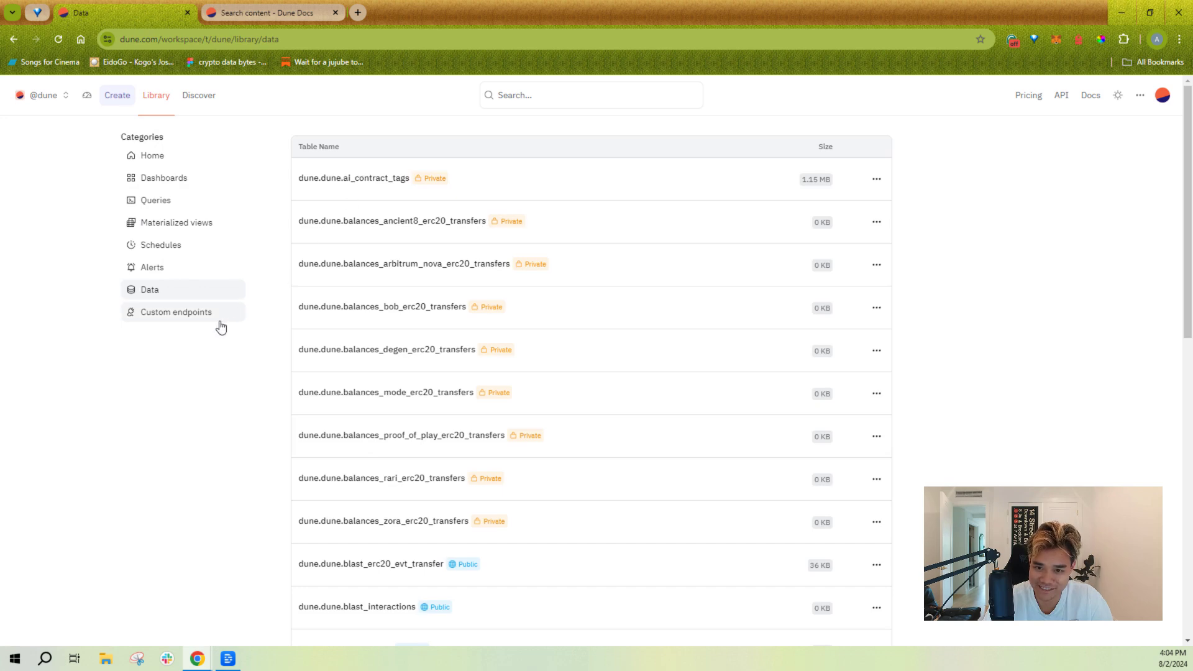
left_click(876, 180)
left_click(876, 184)
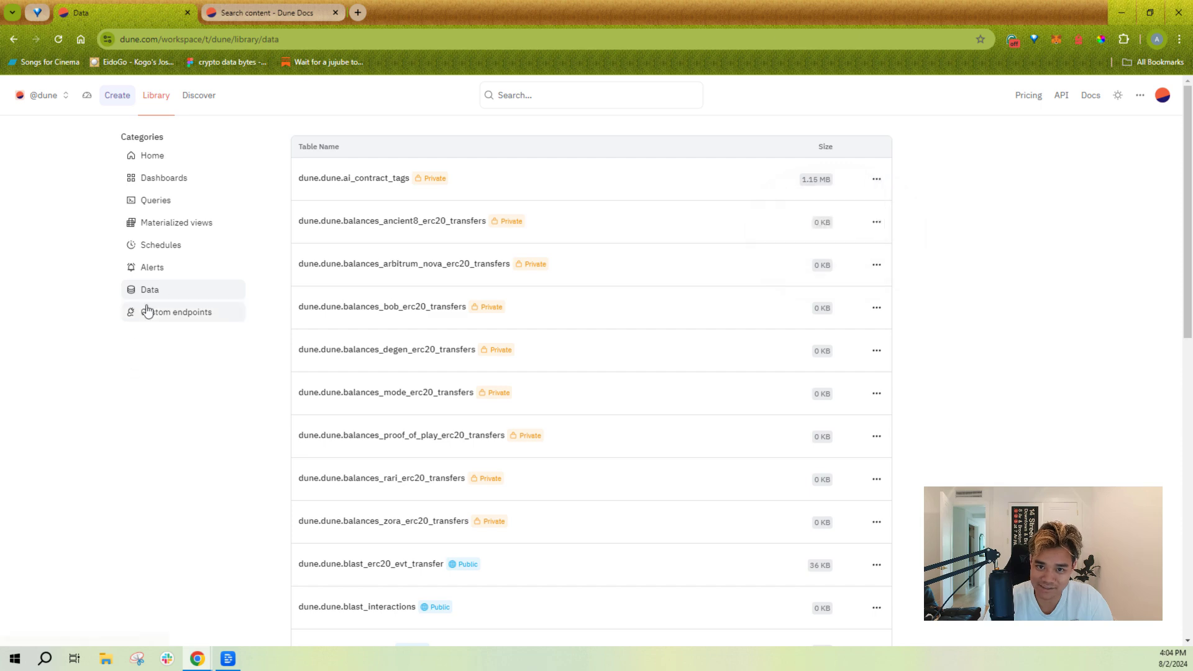
View the team's Alerts and Schedules categories and browse the folders and queries on the library Home
left_click(194, 265)
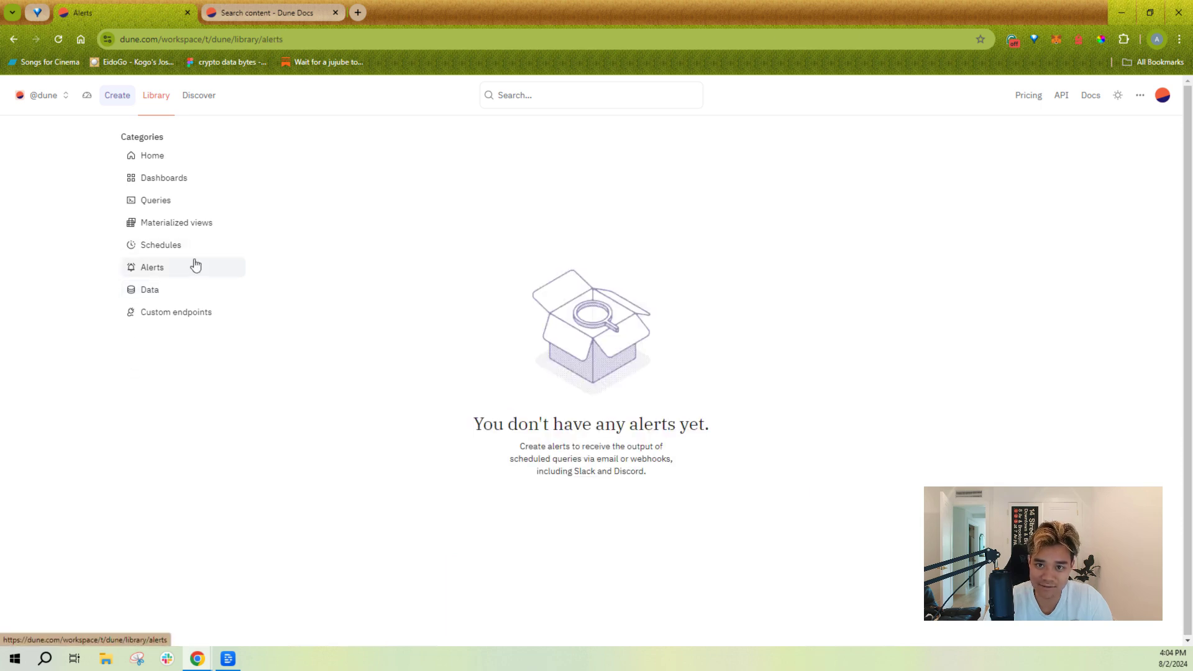
left_click(203, 251)
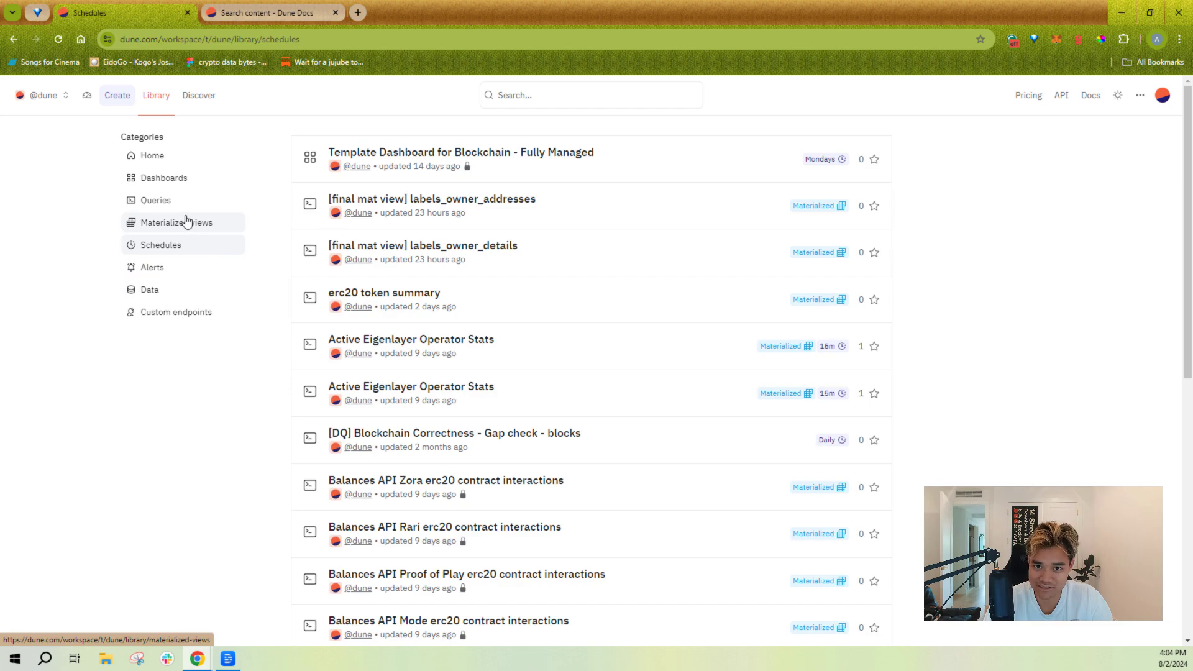
left_click(203, 158)
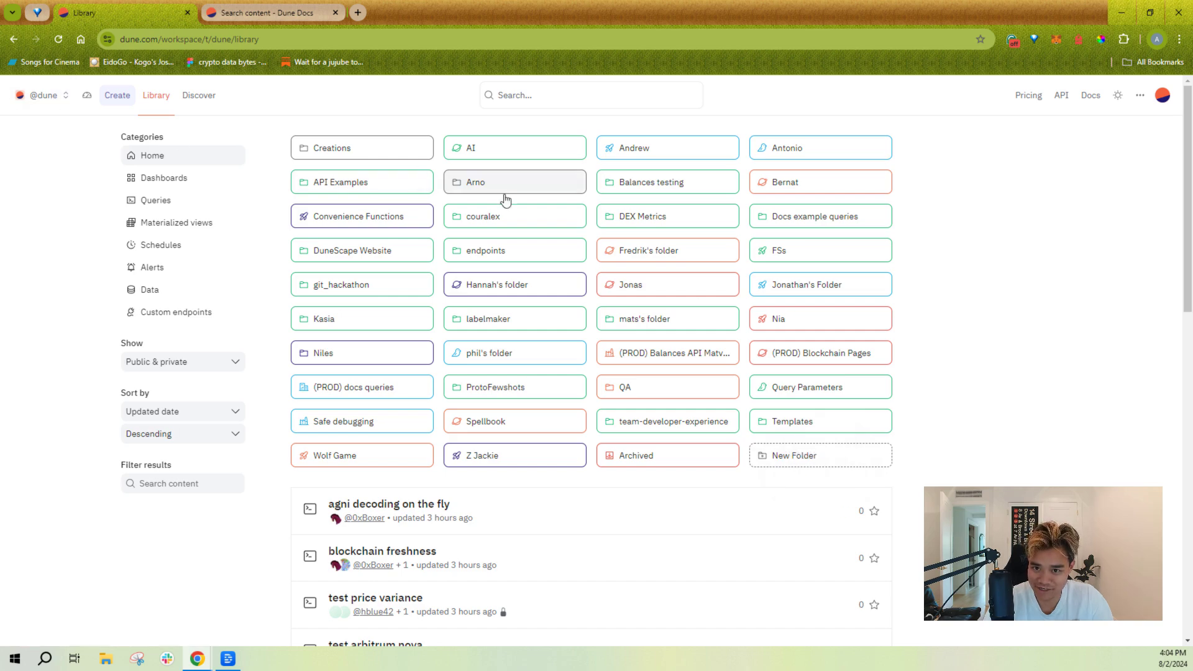
scroll(749, 456, "down", 12)
scroll(743, 445, "up", 8)
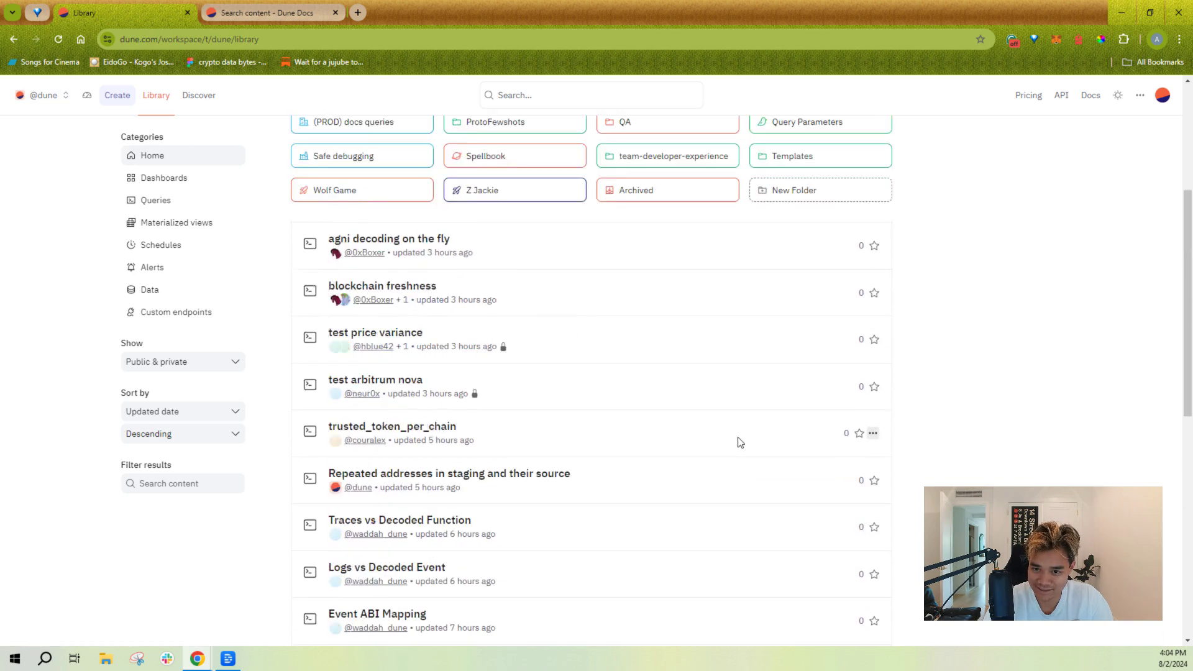
scroll(737, 435, "up", 5)
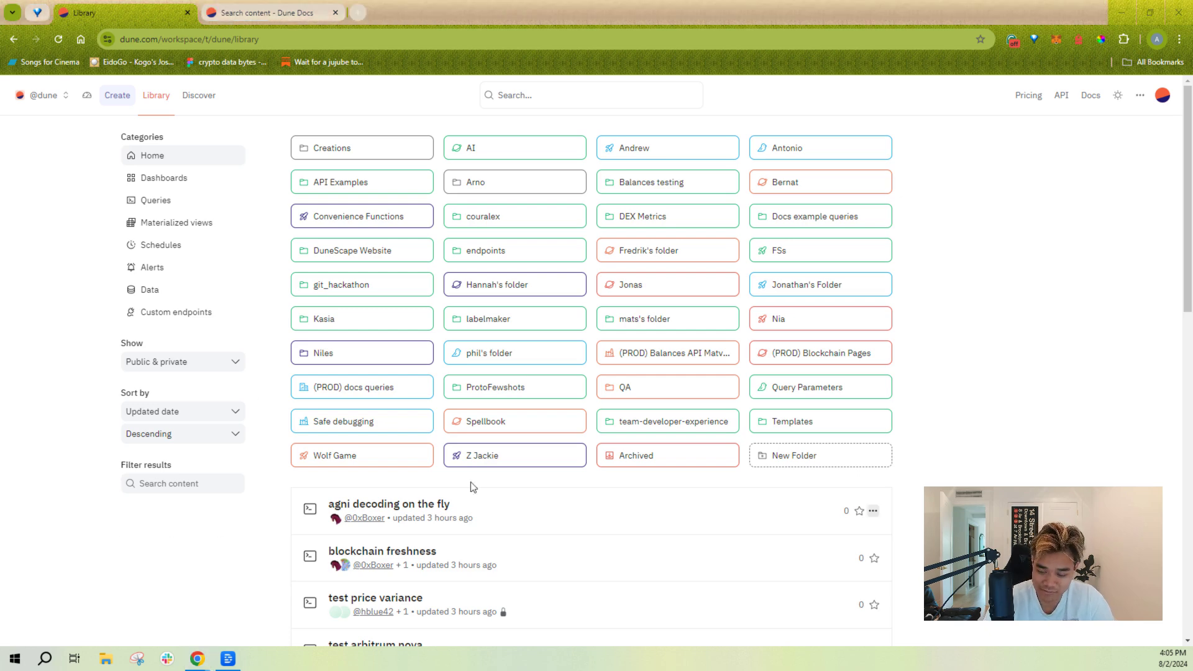
Filter the team library's content by "dex" and browse the matching queries
left_click(176, 484)
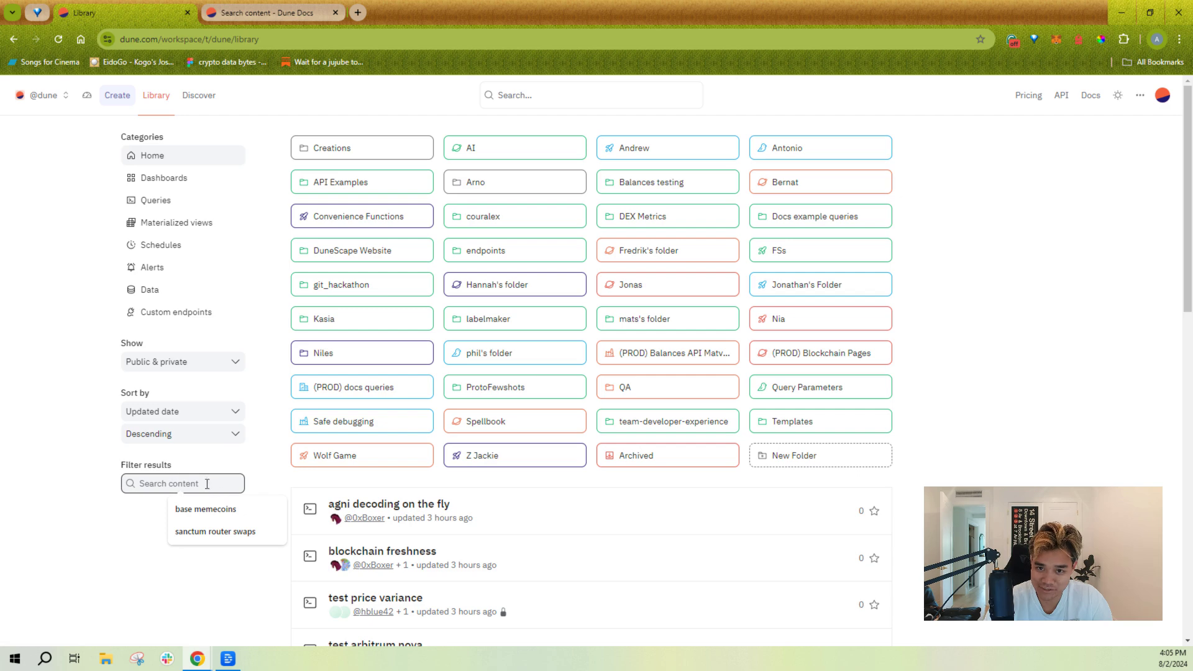
left_click(549, 93)
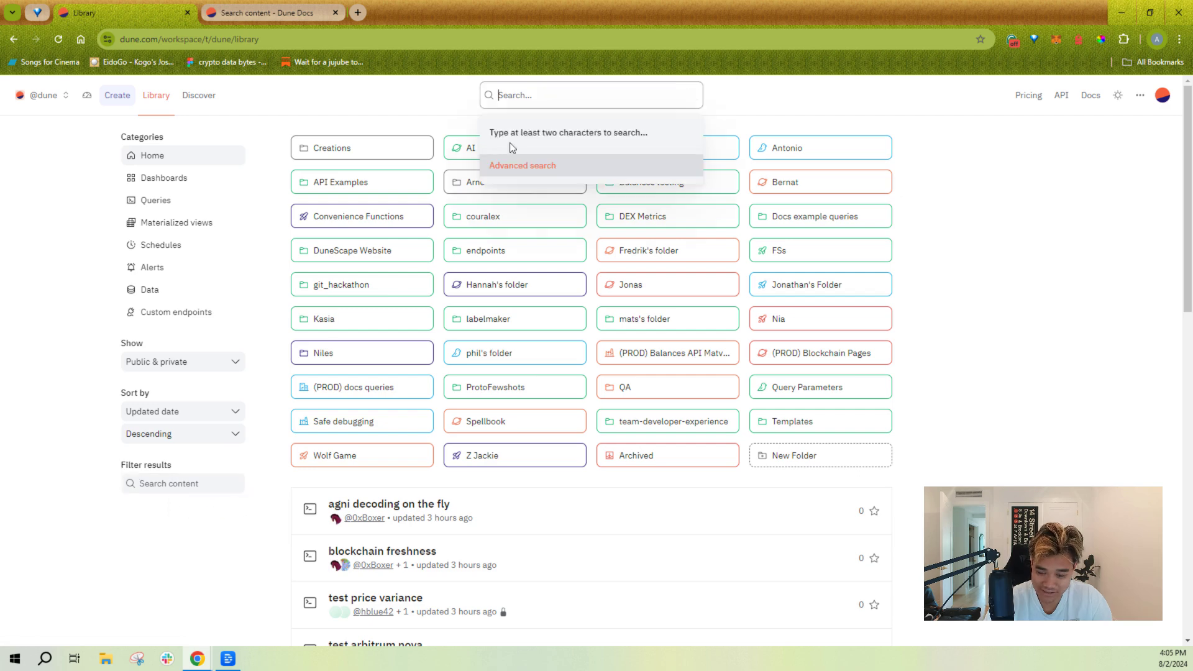
left_click(233, 491)
type("dex")
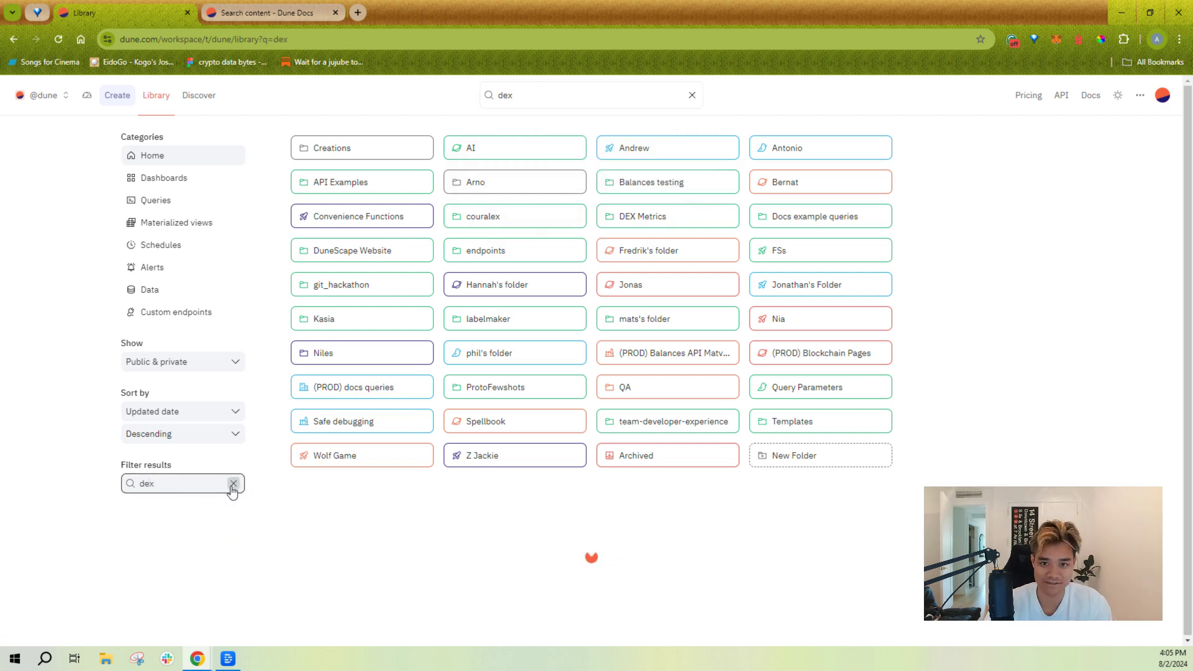
scroll(398, 534, "down", 6)
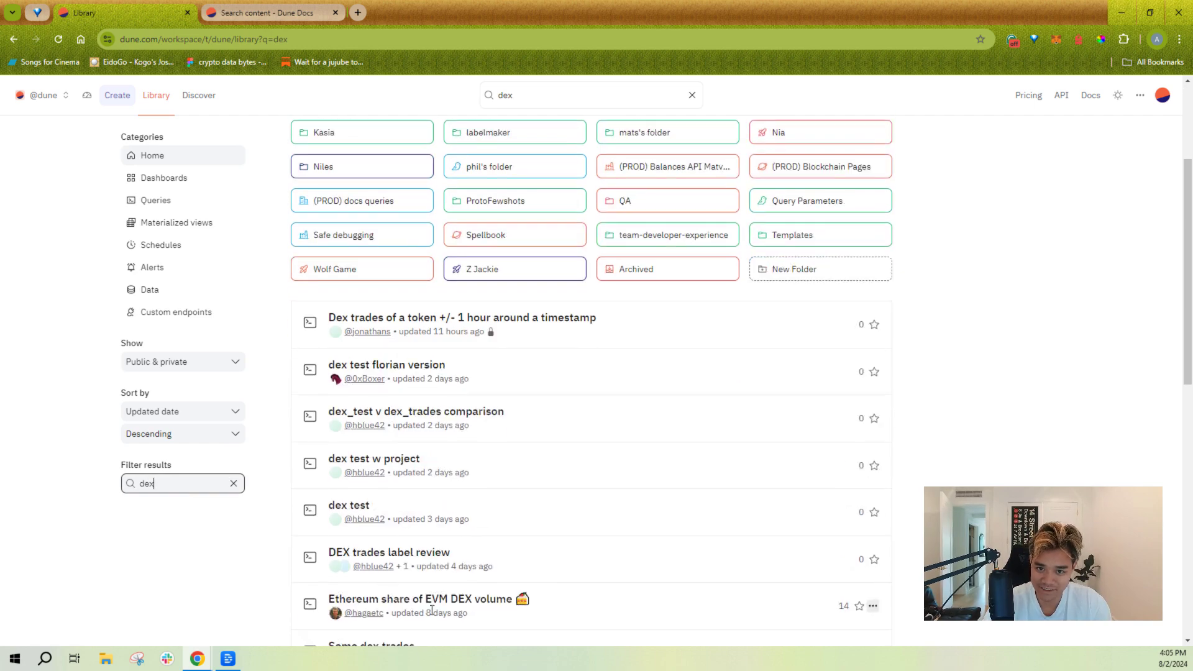
scroll(367, 572, "up", 5)
scroll(367, 572, "up", 1)
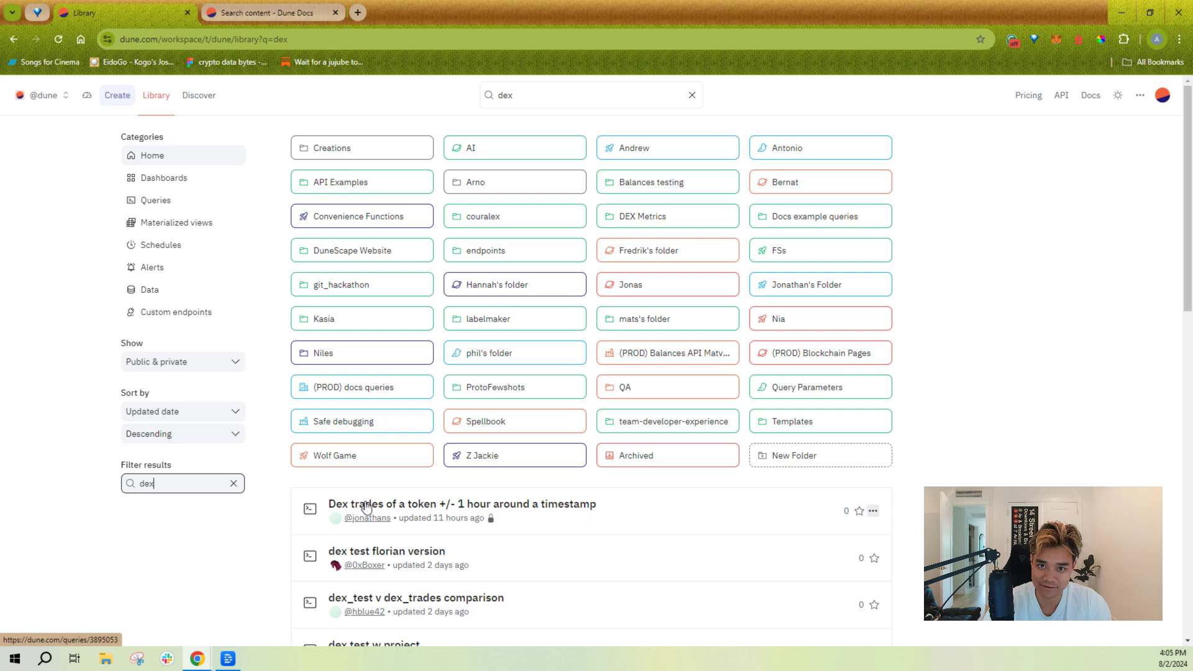
Show the site-wide search suggestions for "dex" across content, topics and creators
left_click(285, 128)
left_click(540, 104)
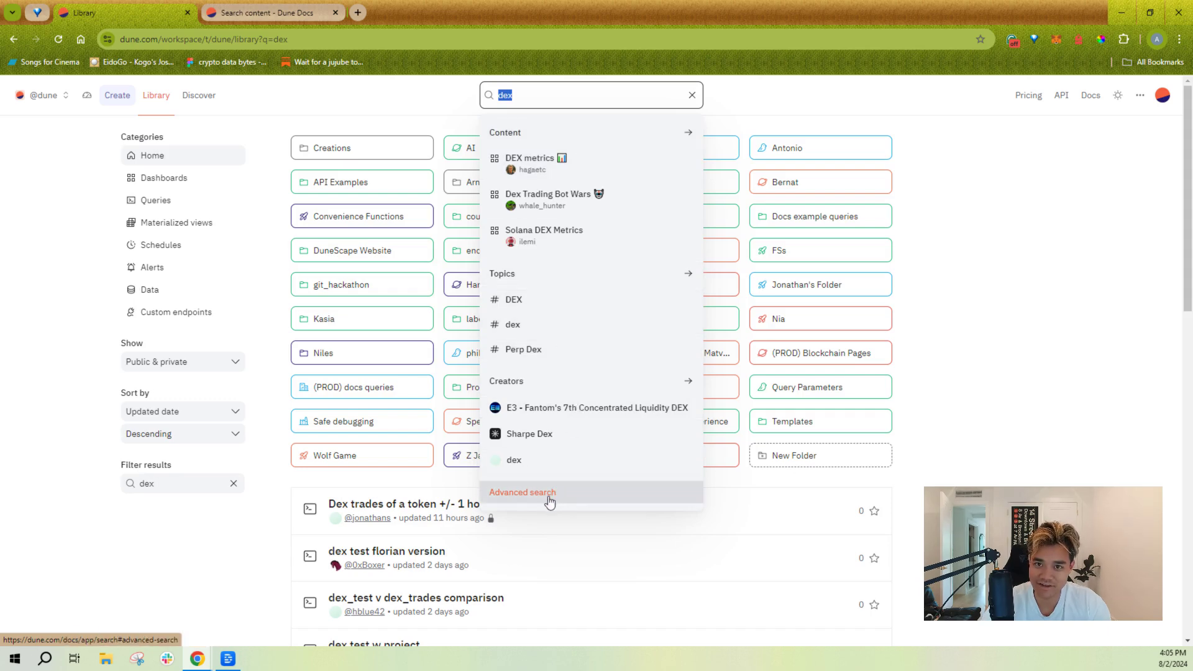
Review the title, tags and author filters in the supported advanced search filters table of the Search content docs
left_click(286, 9)
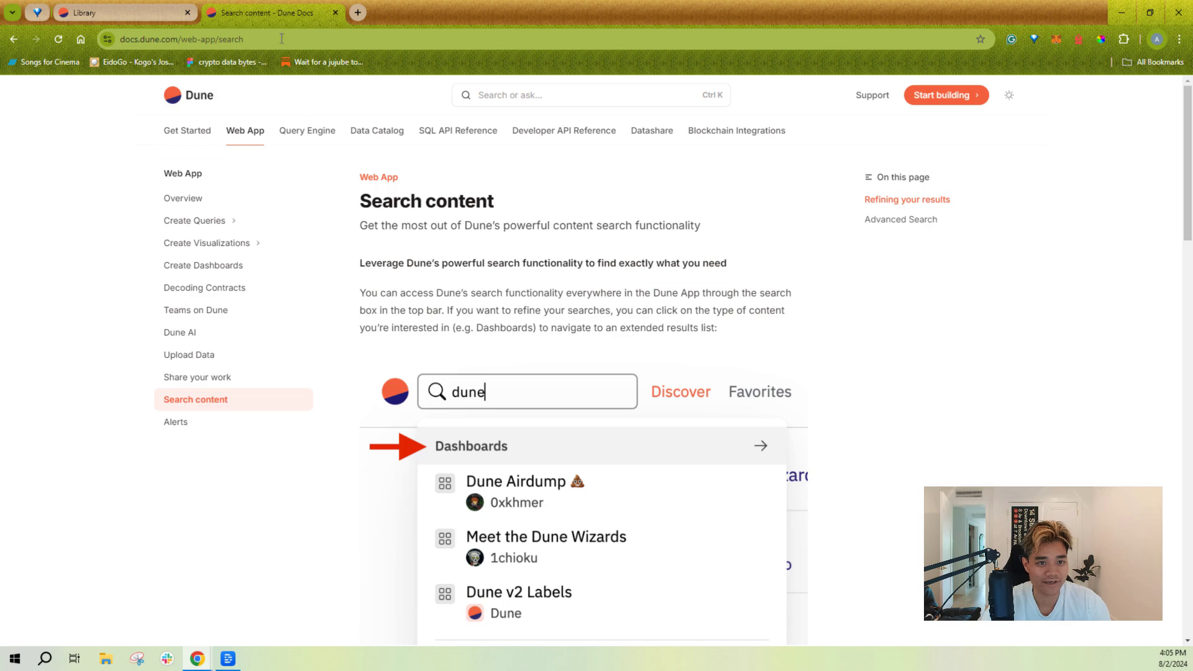
scroll(450, 279, "down", 15)
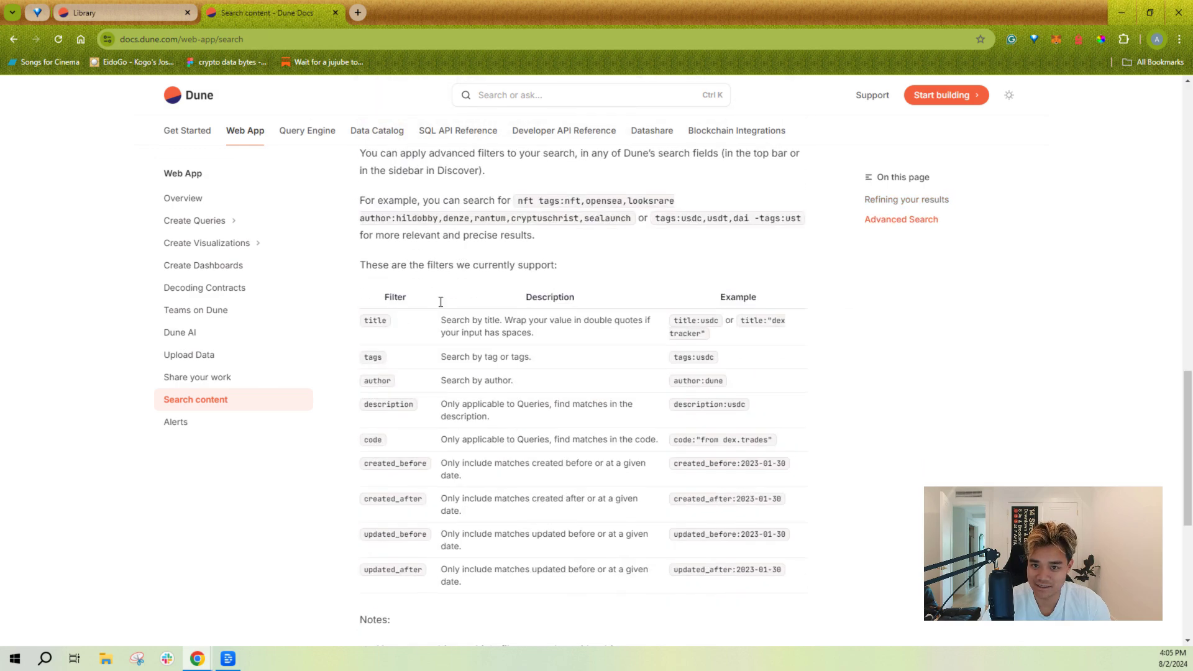
scroll(507, 278, "down", 1)
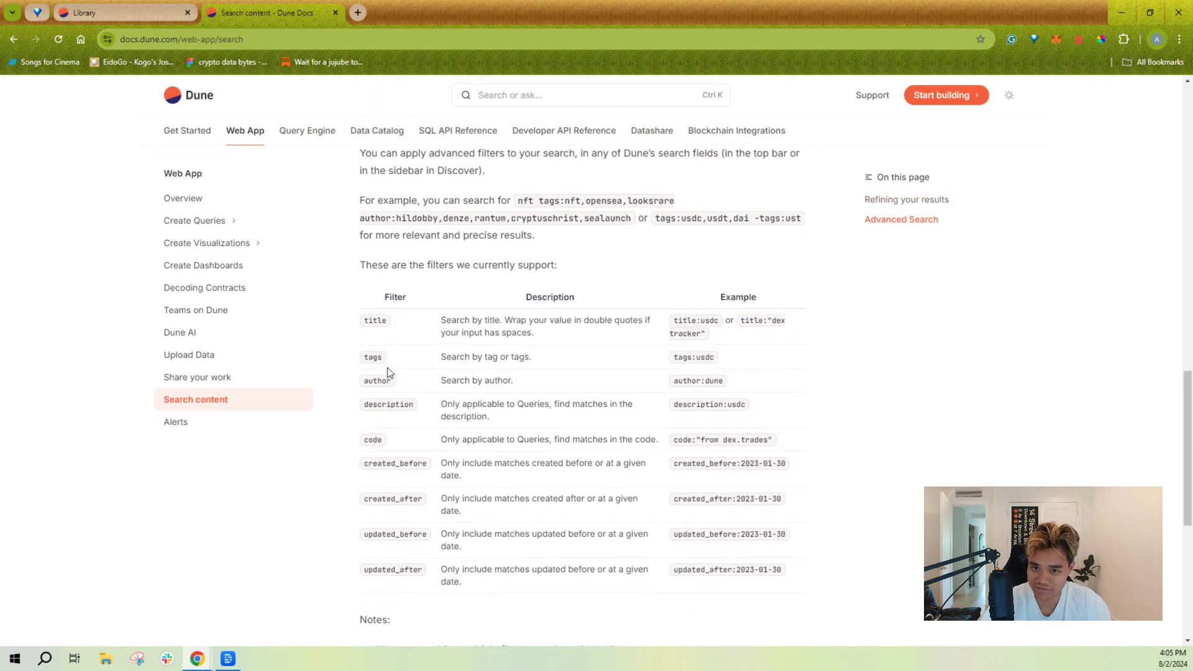
double_click(369, 319)
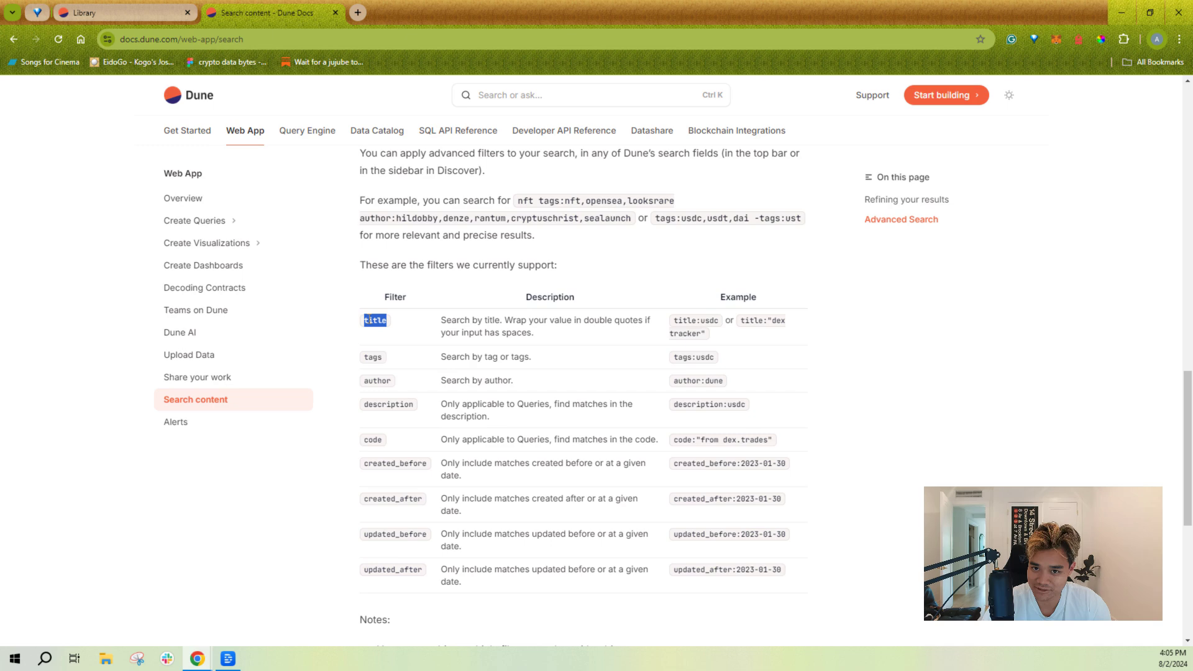
left_click(375, 367)
double_click(373, 358)
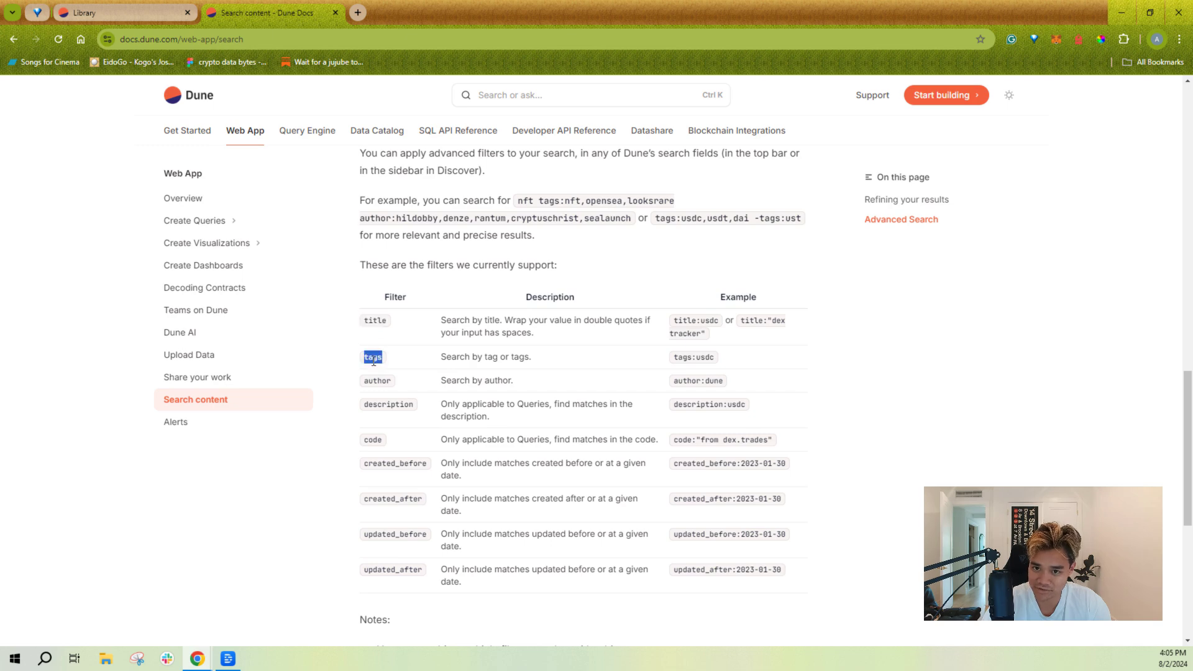
left_click(367, 378)
double_click(368, 380)
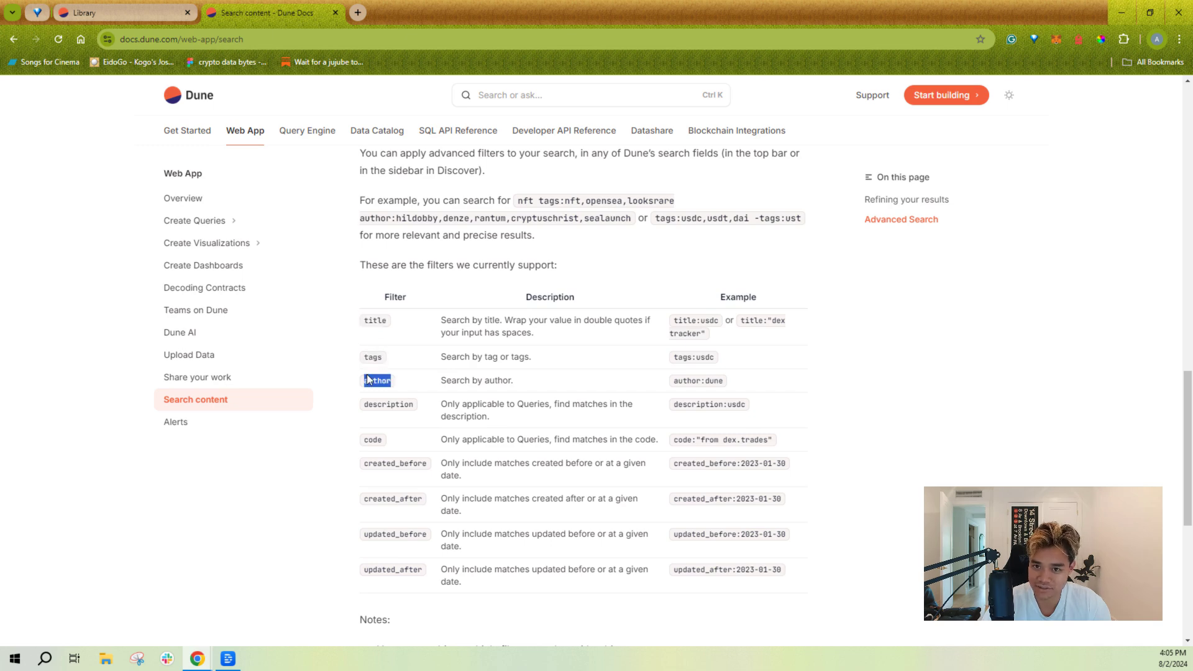
Search the site's content for "dex author:ilemi"
left_click(118, 12)
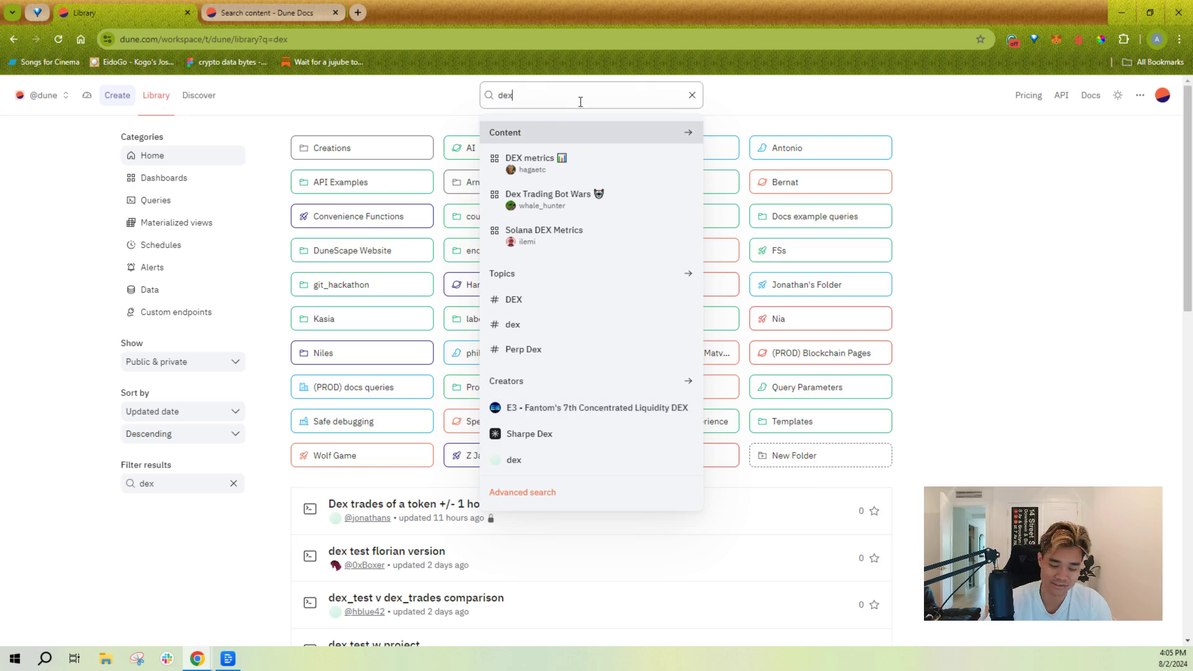
type("author")
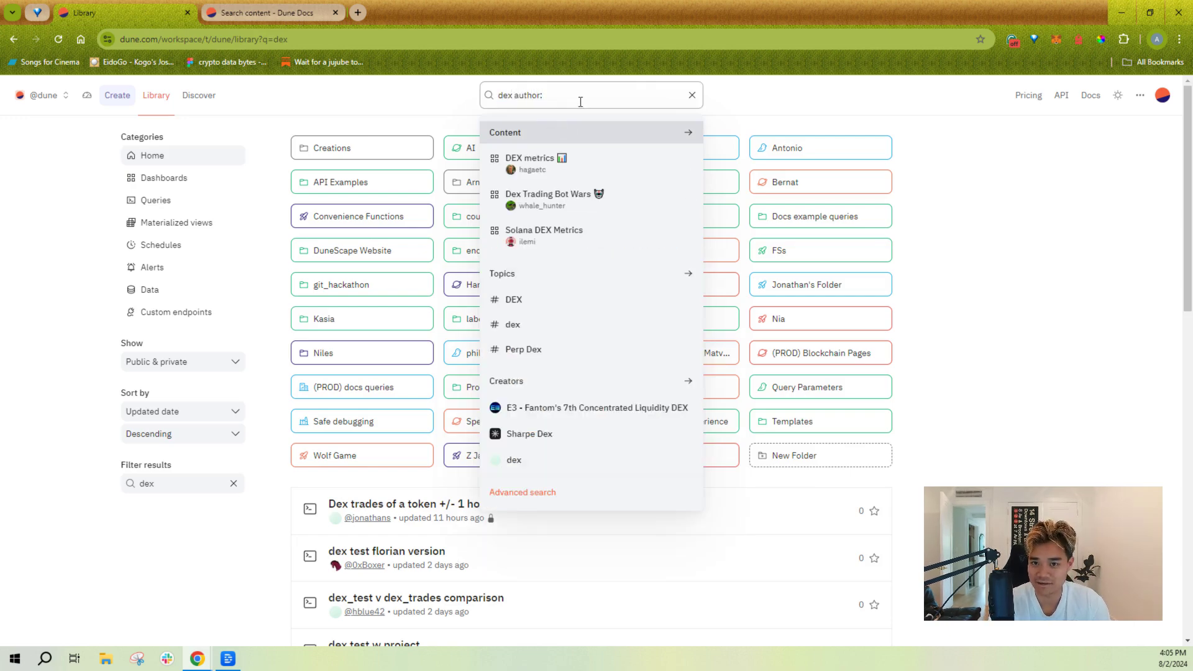
type(":ilemi")
key("Return")
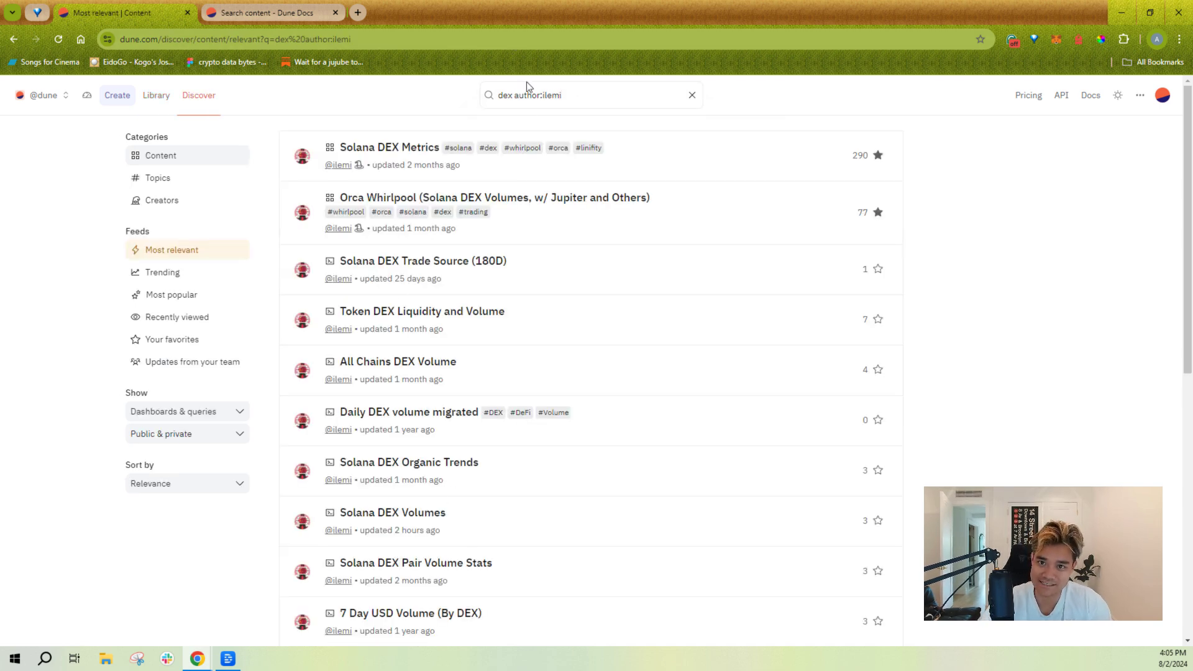
left_click(579, 93)
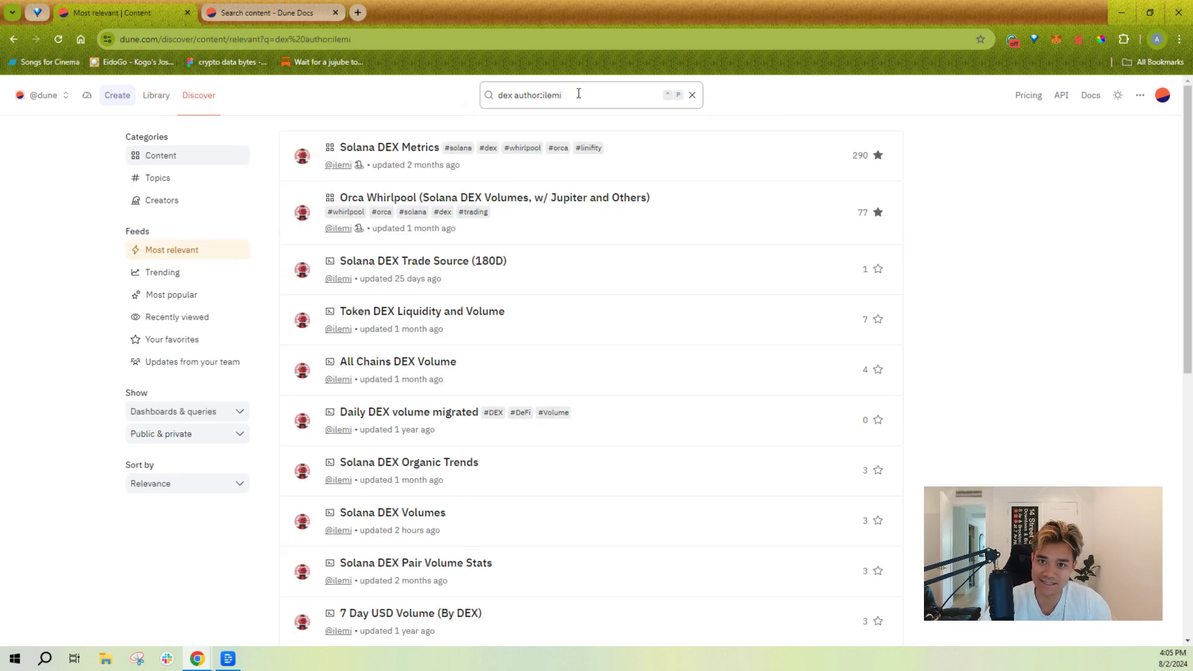
Check the update-date filters in the search docs and copy the updated_after filter name
left_click(261, 5)
double_click(402, 533)
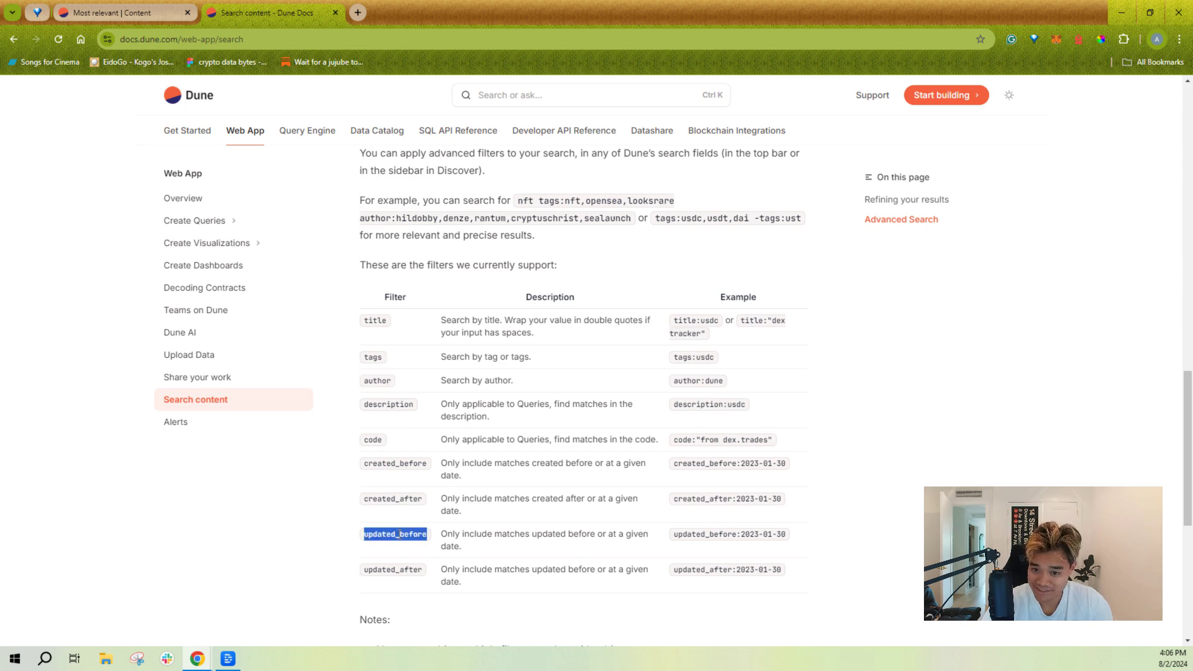
double_click(401, 569)
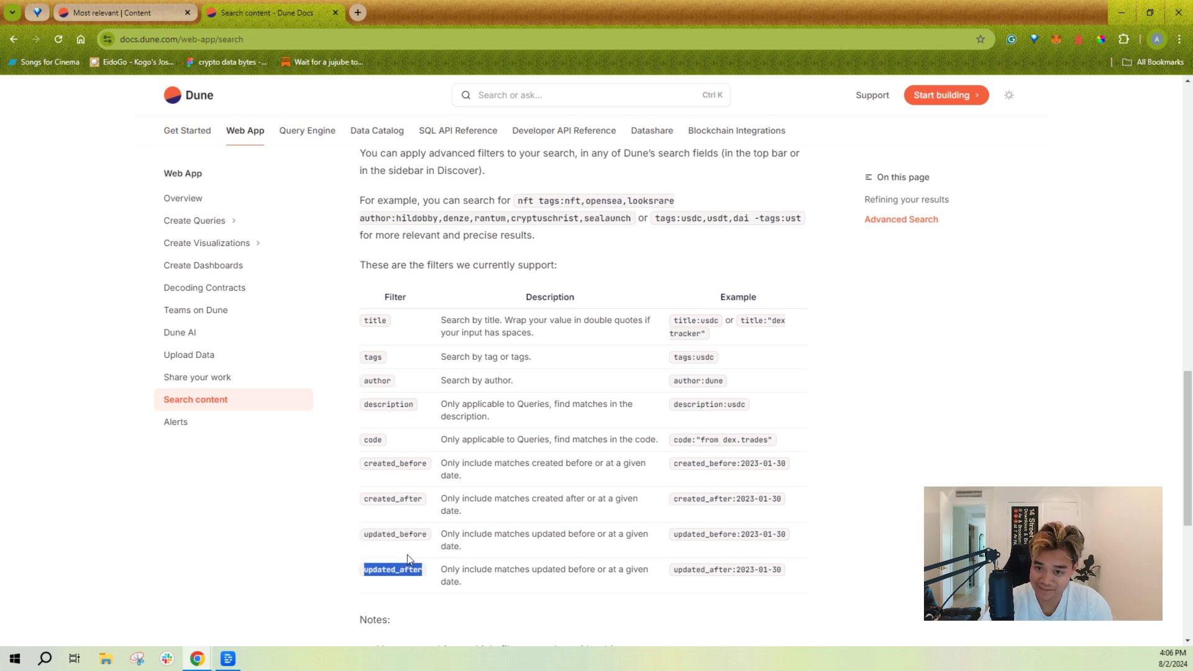
double_click(404, 567)
key("ctrl+c")
Replace the author filter with updated_after and search content for "dex updated_after:2024-06-01", checking the date format in the docs
left_click(125, 12)
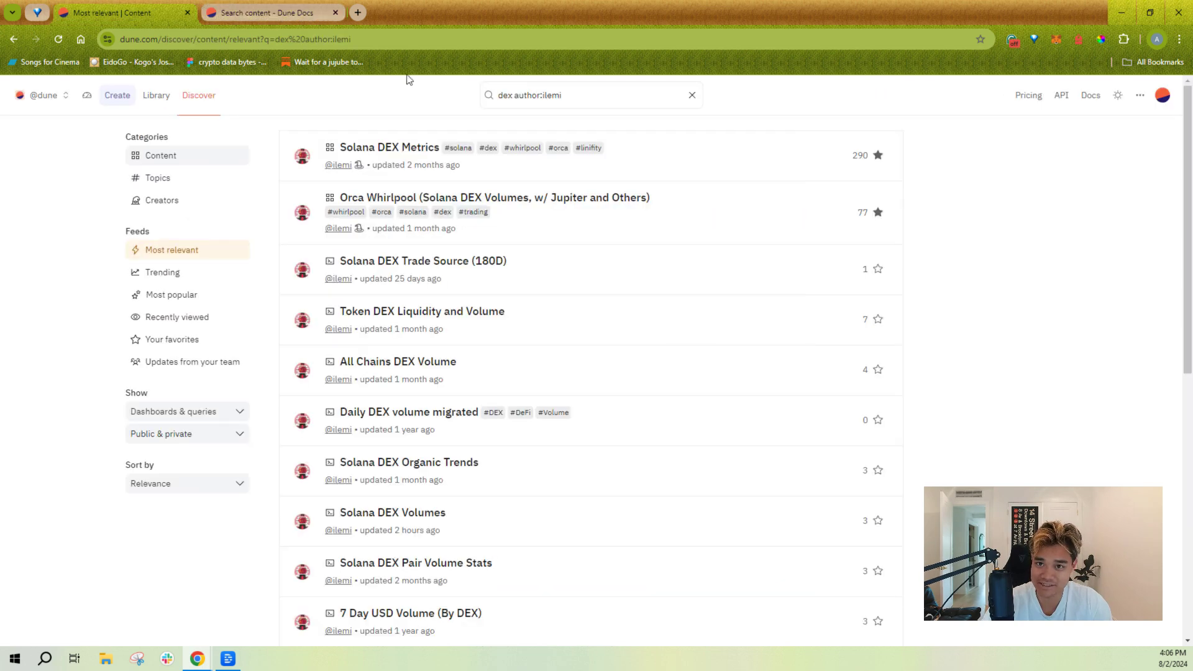
left_click(630, 100)
left_click_drag(630, 101, 514, 100)
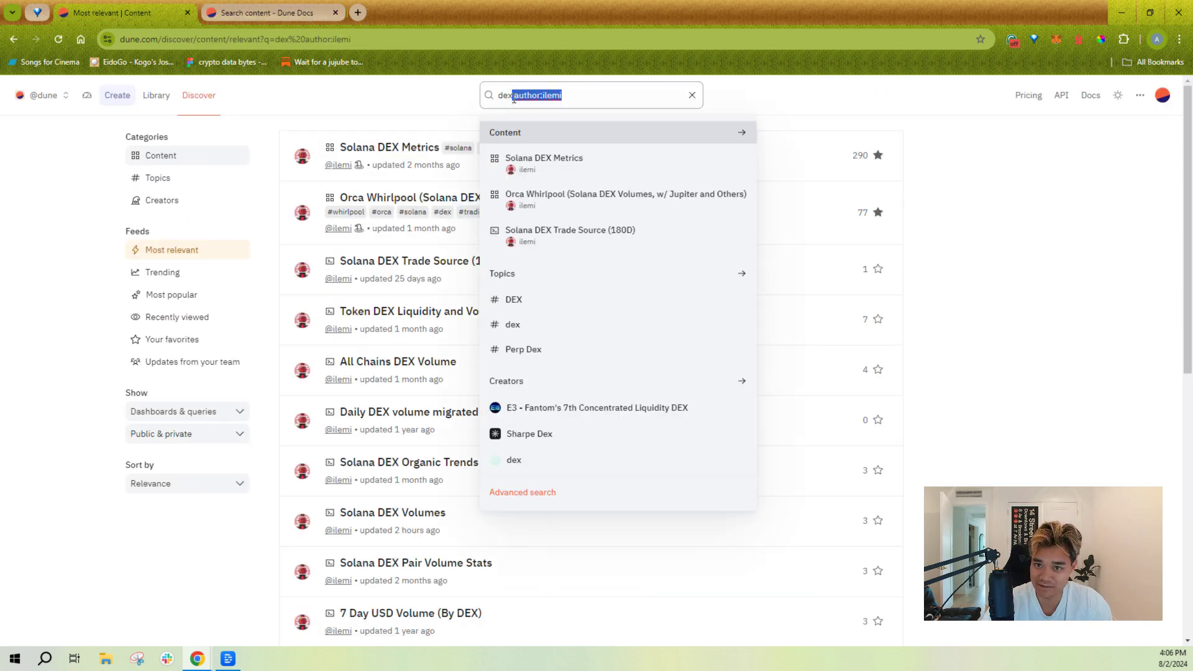
key("ctrl+v")
type(":")
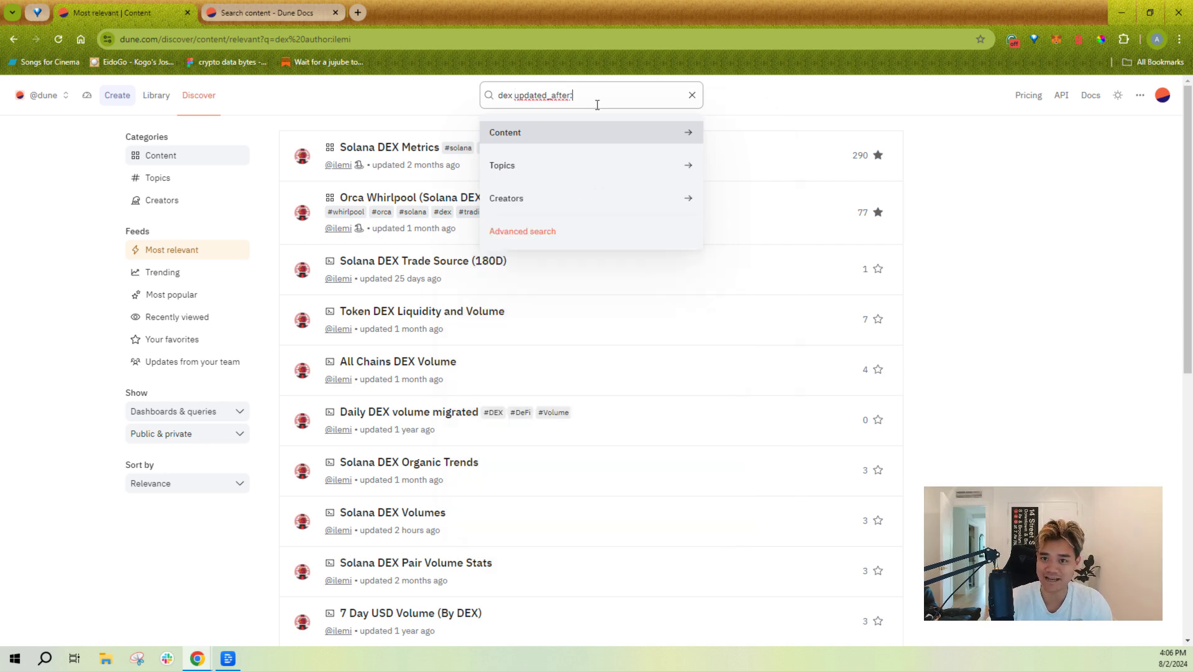
left_click(267, 13)
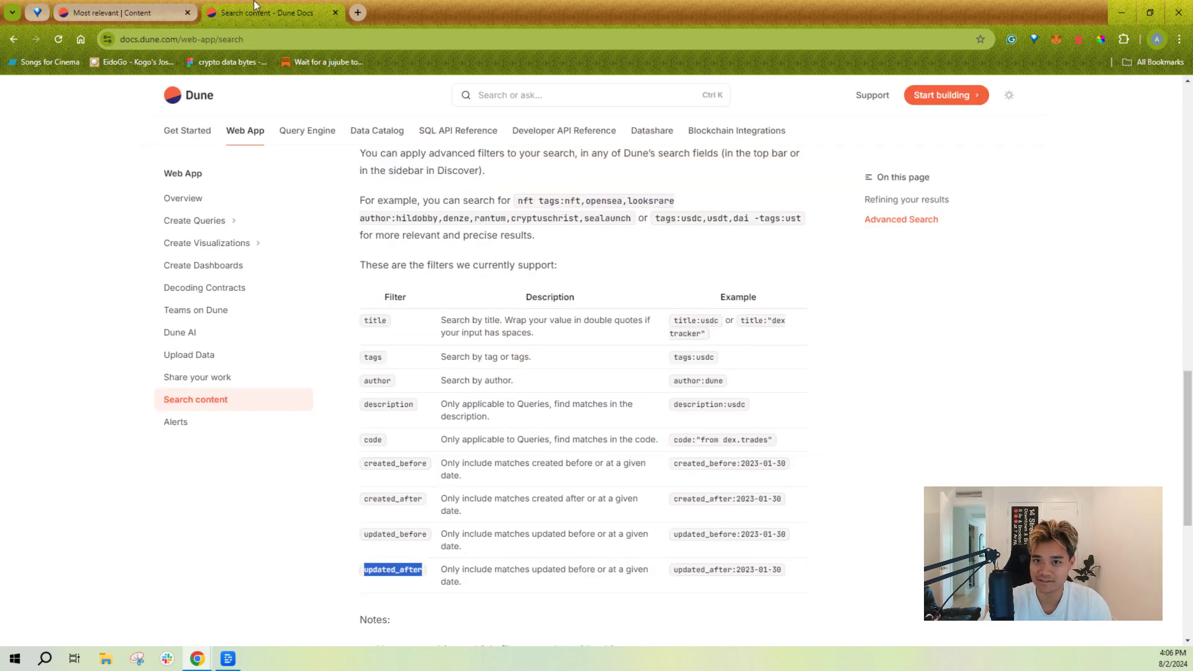
left_click(141, 1)
type("2024-01")
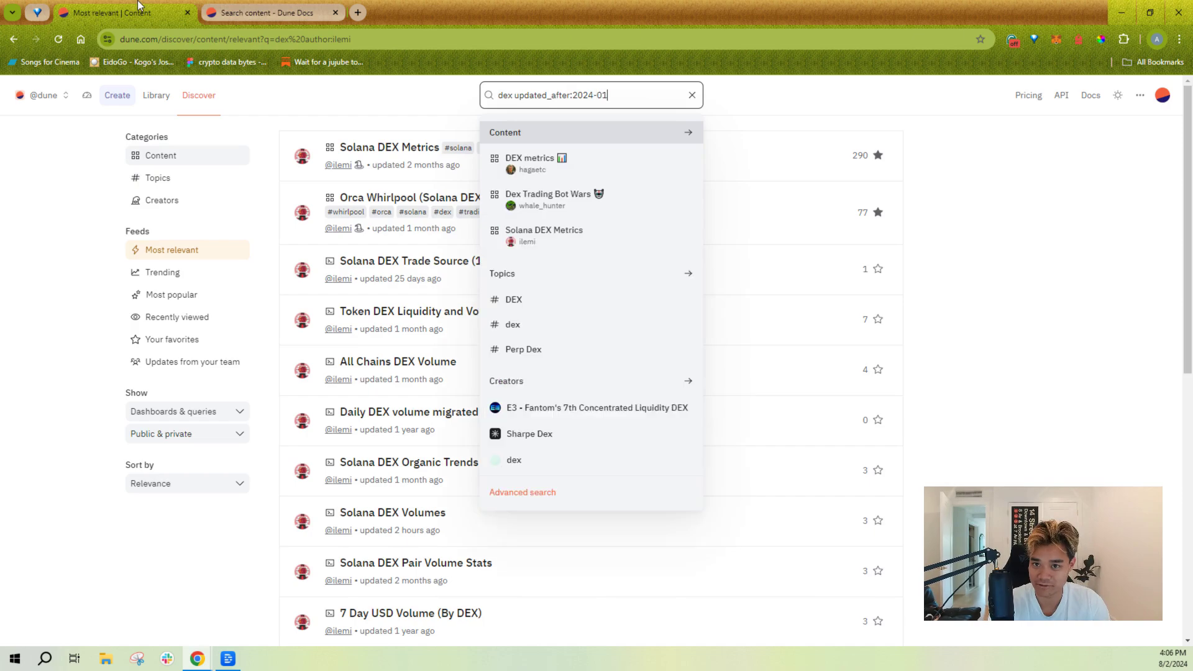
key("BackSpace")
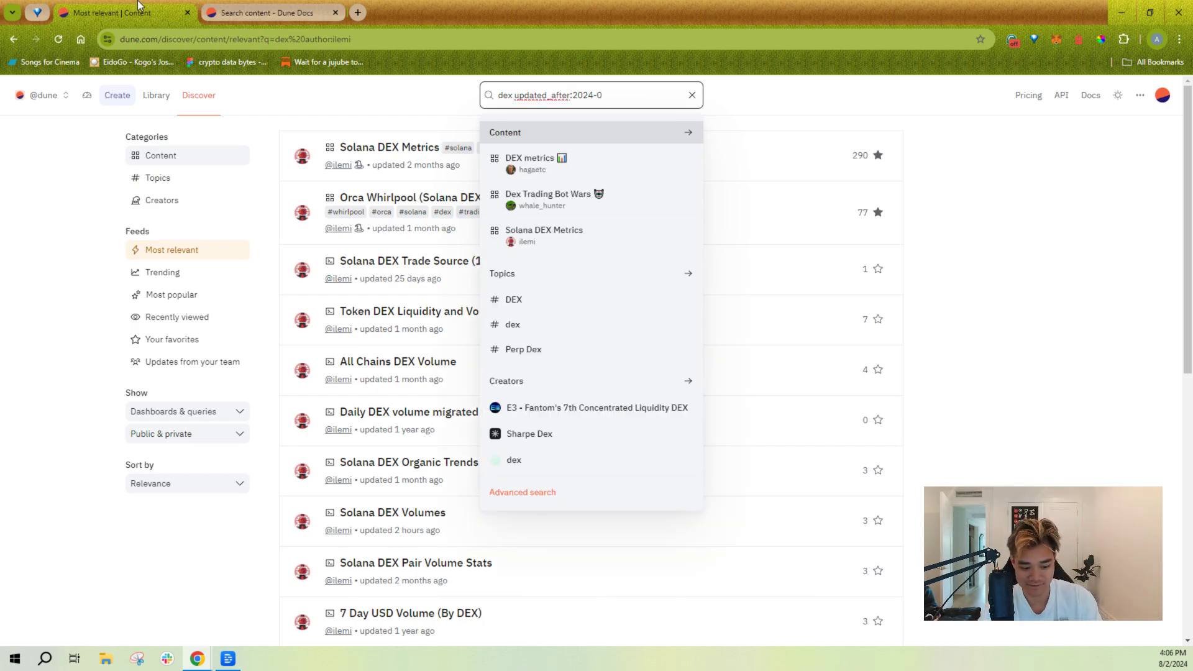
type("6-01")
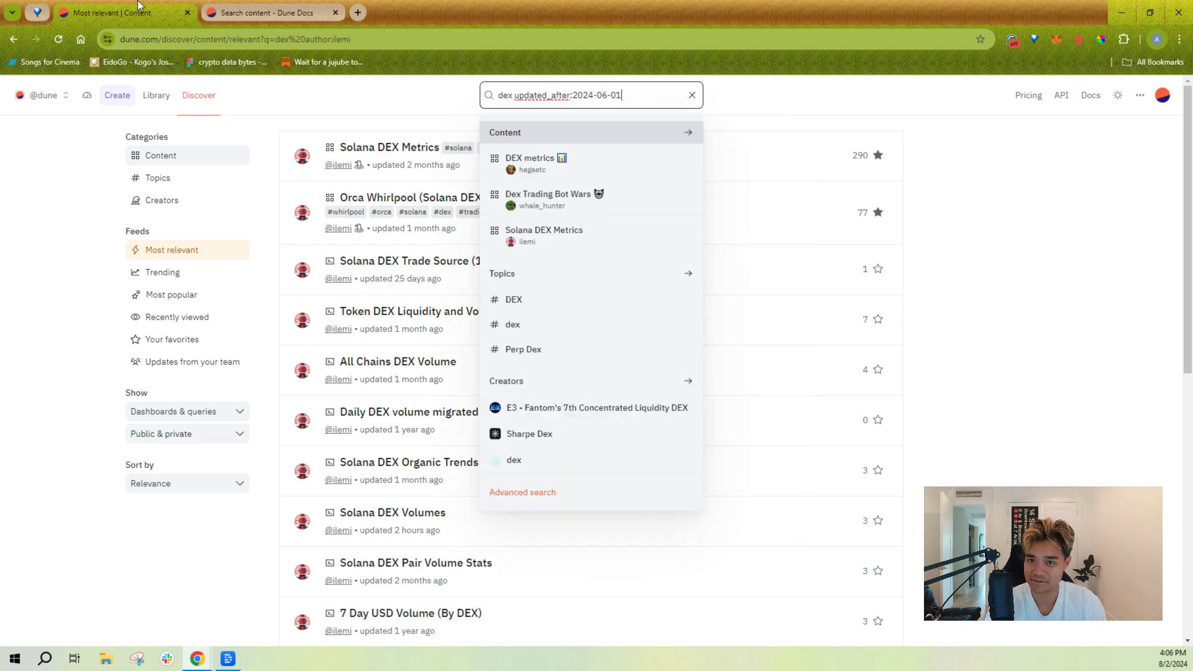
key("Return")
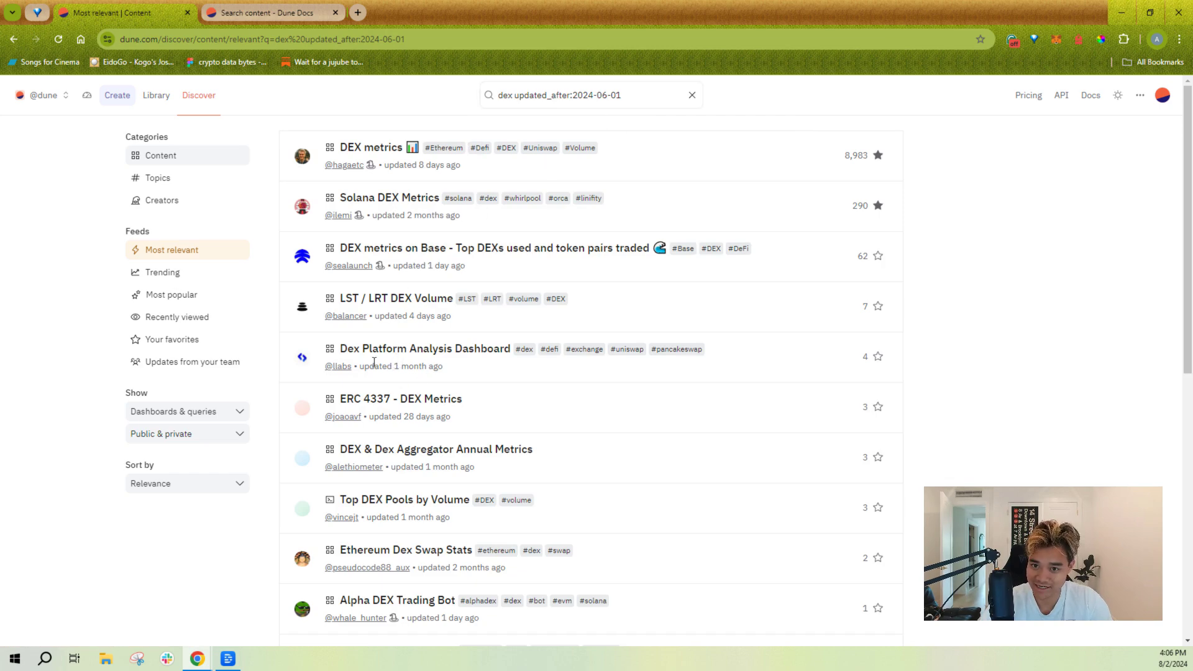
mouse_move(401, 368)
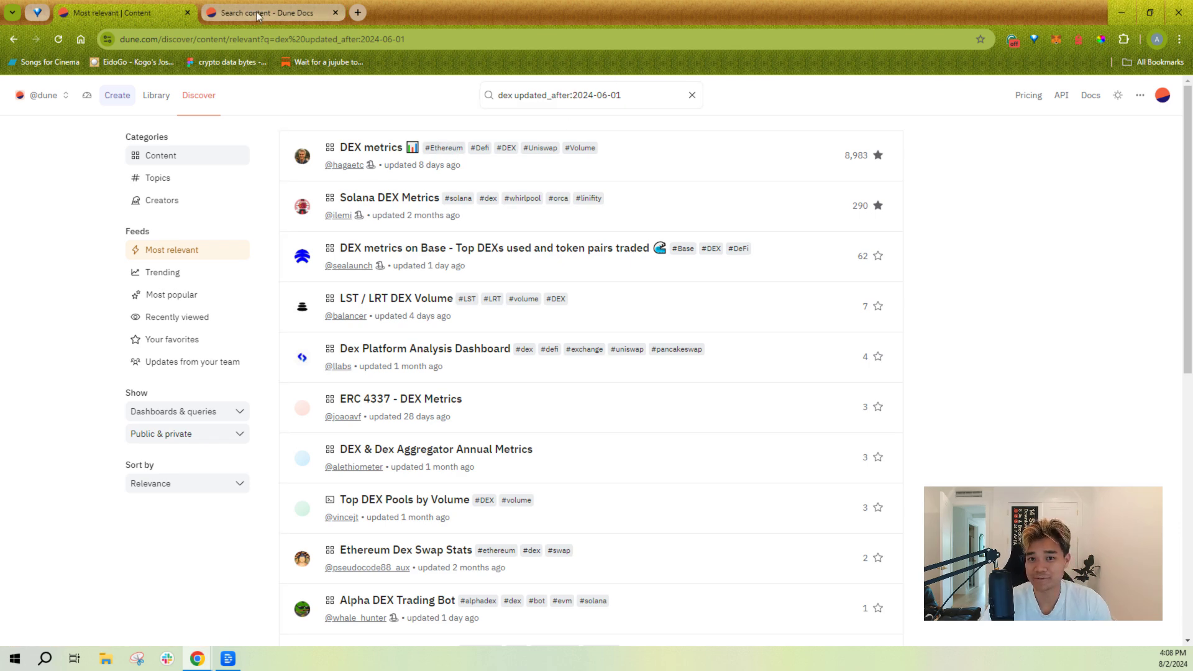
Look up the code filter in the docs, search content for code:"dex.trades", and limit the results to queries
left_click(257, 13)
double_click(373, 440)
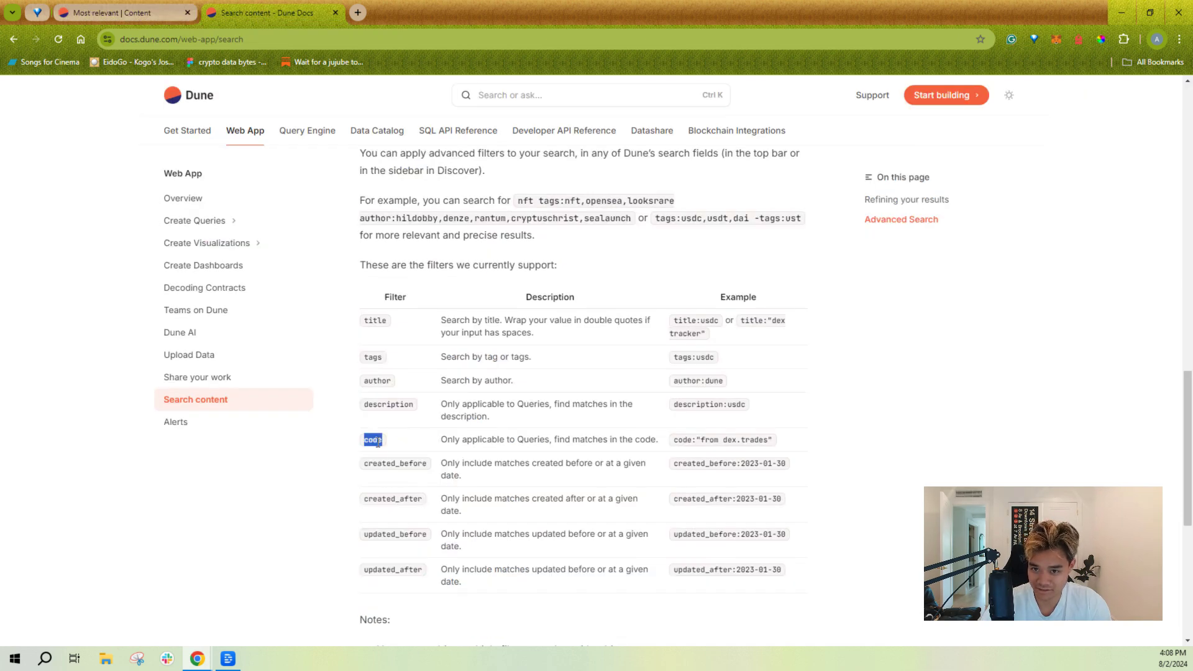
left_click(112, 13)
left_click(596, 100)
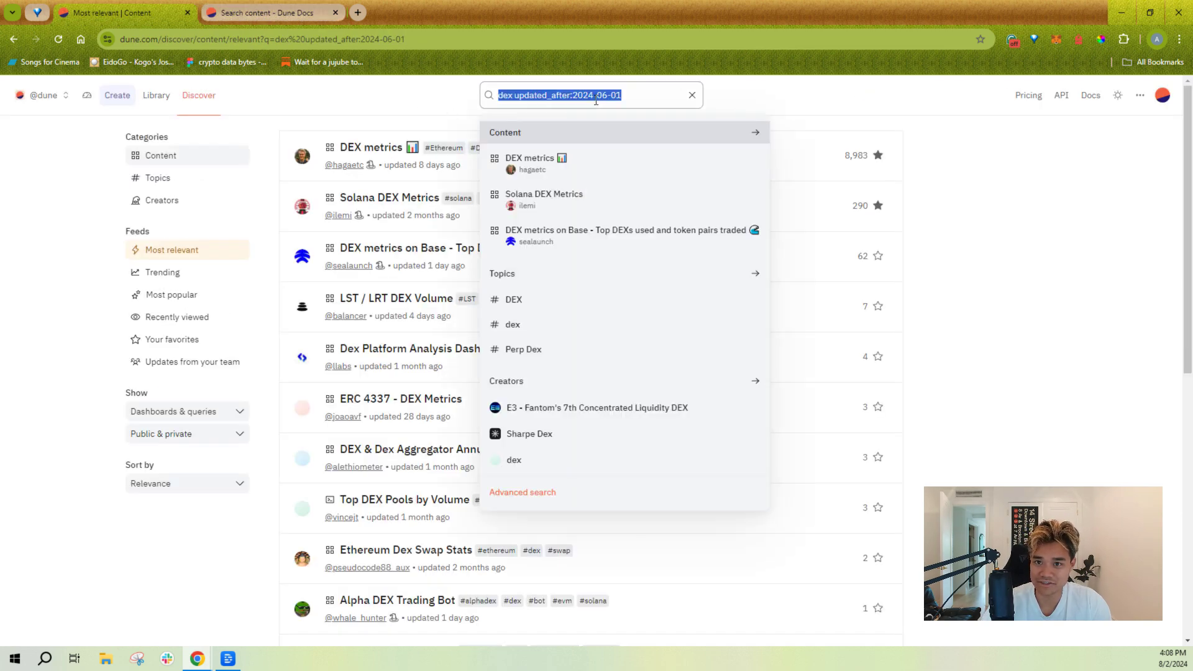
type("code:\"dex.trades")
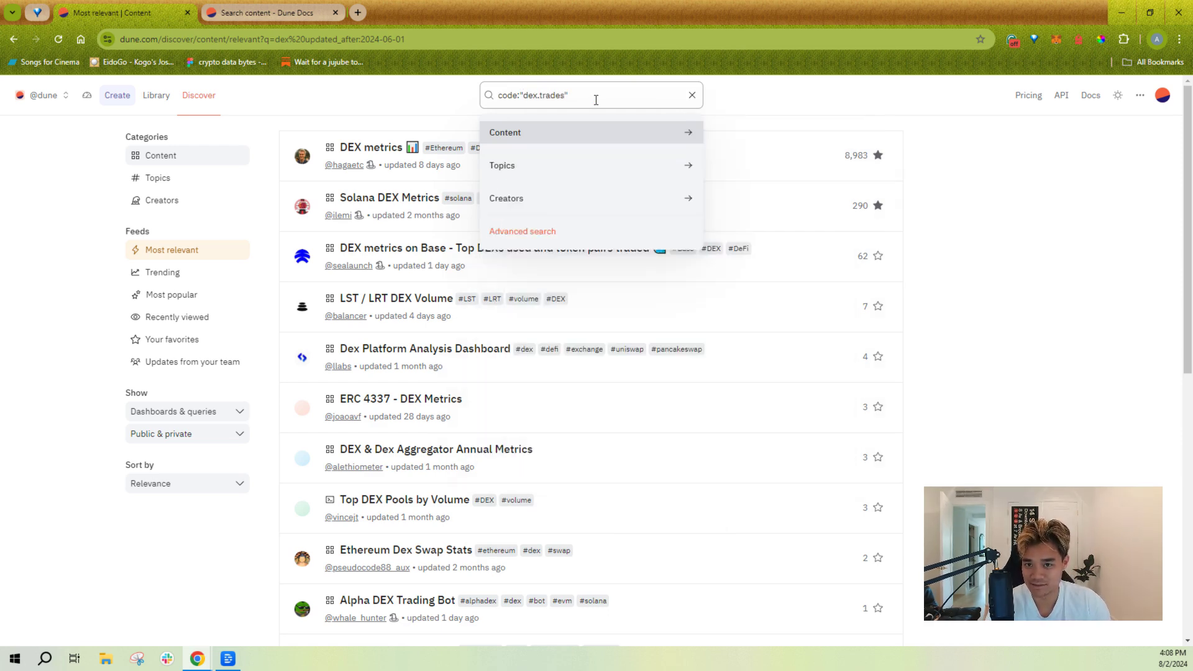
key("Return")
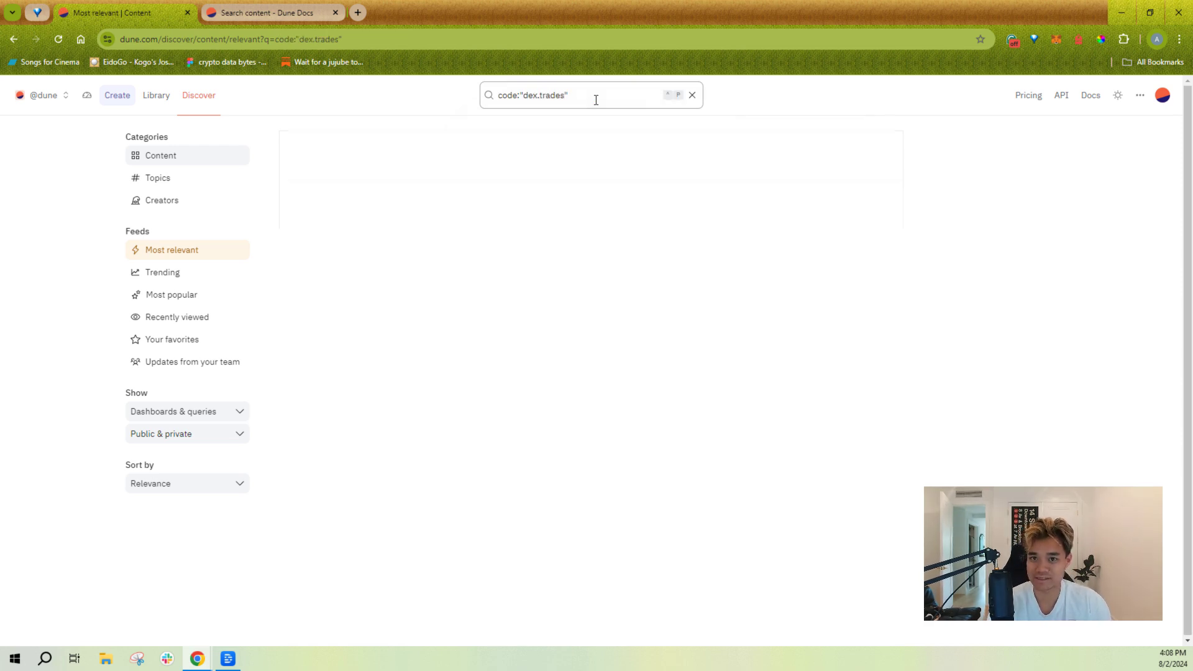
left_click(864, 114)
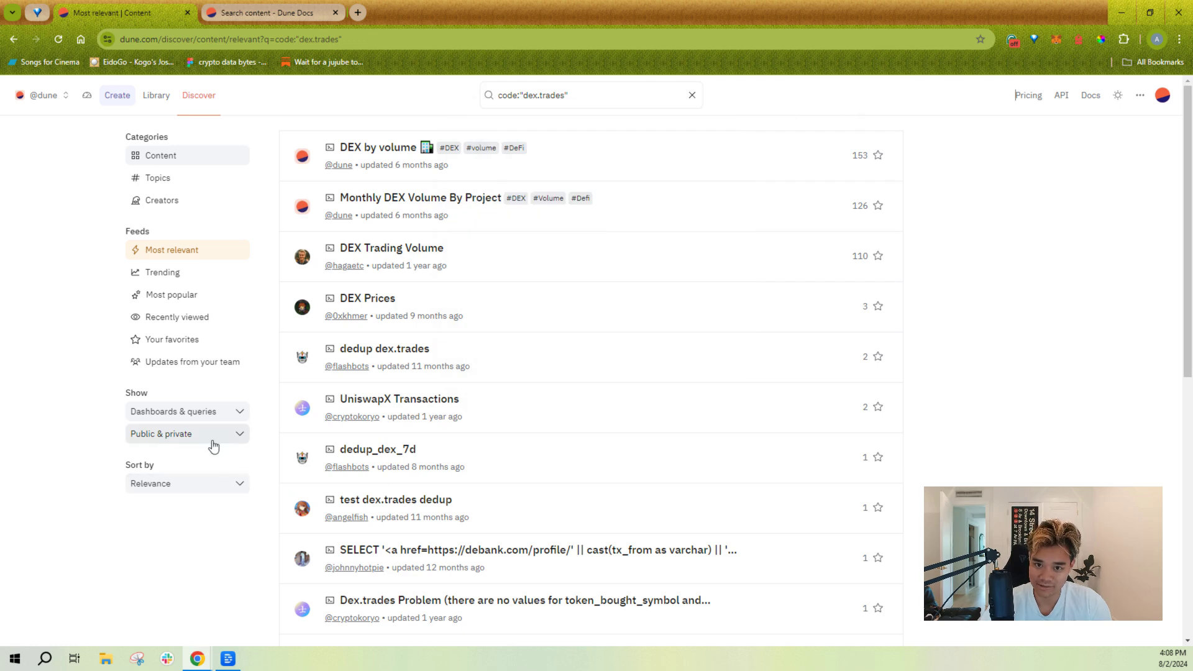
left_click(228, 416)
left_click(198, 480)
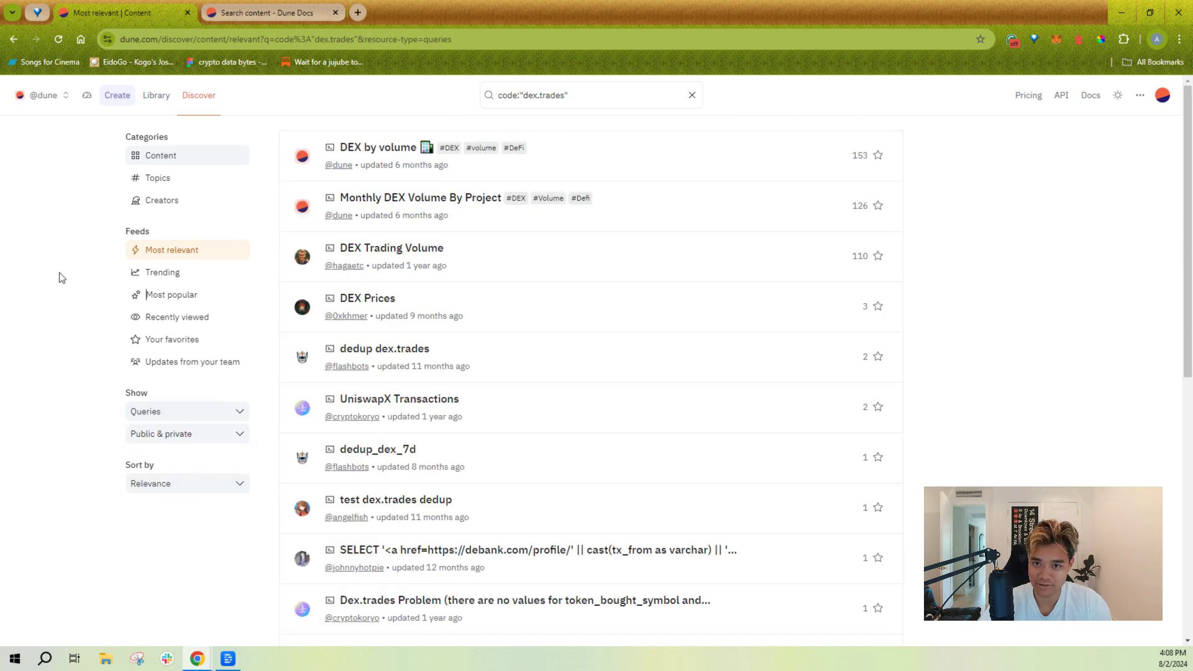
Open the DEX by volume query from the results and examine where its SQL uses the dex trades table
left_click(411, 147)
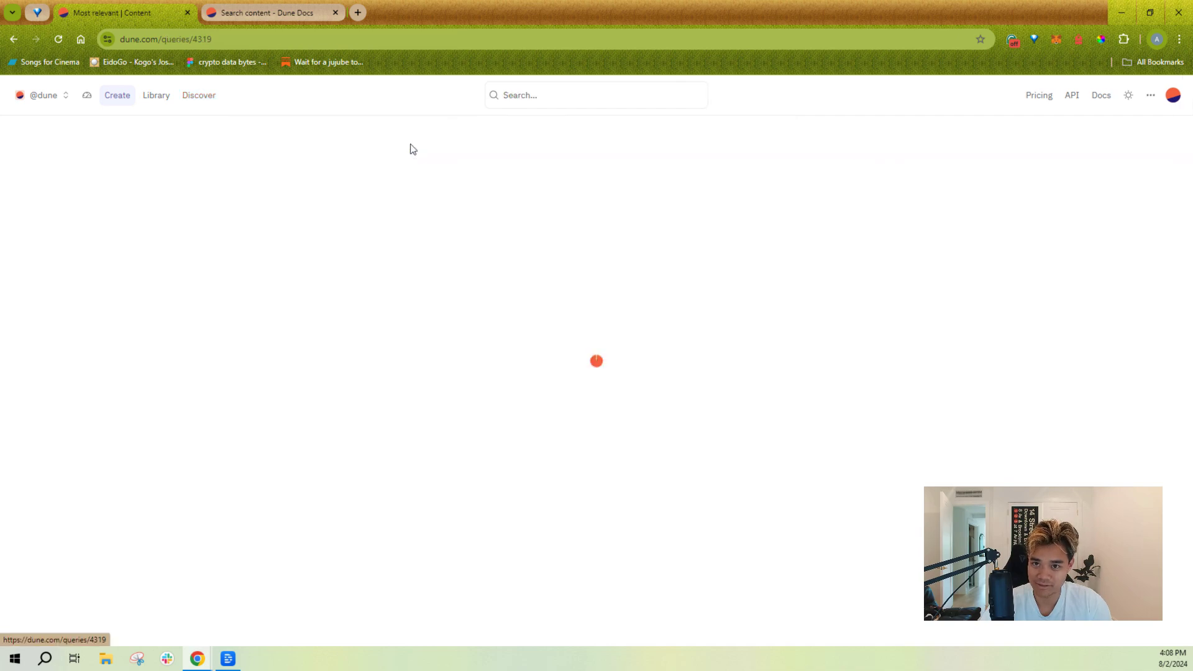
scroll(408, 241, "down", 3)
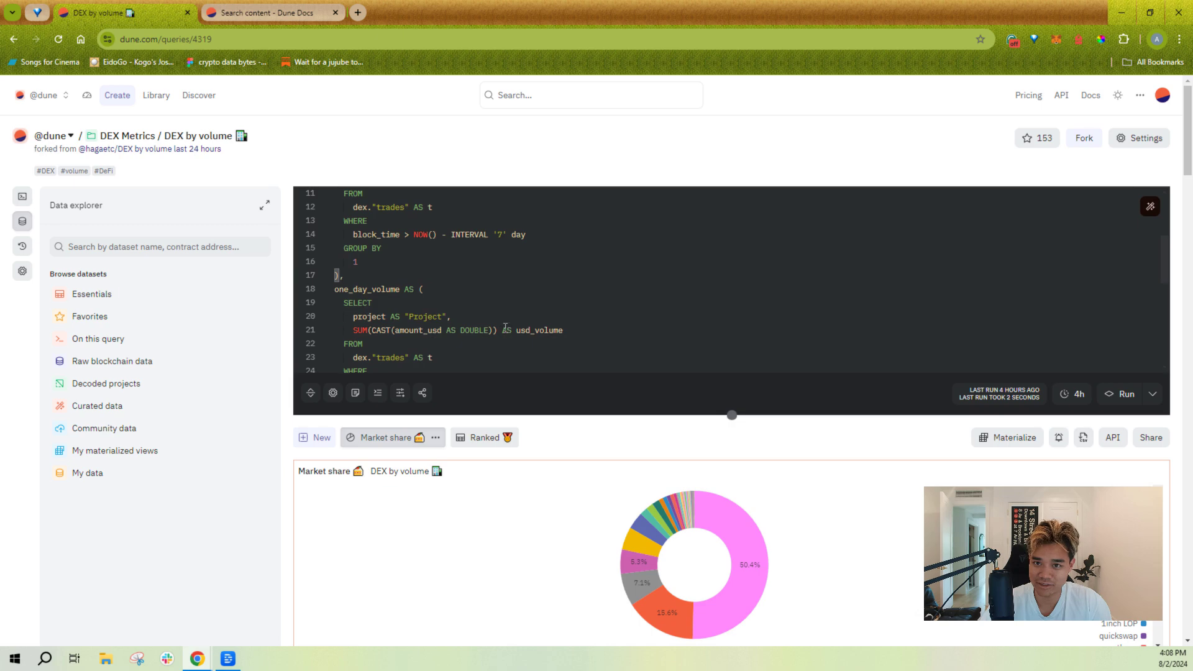
scroll(408, 242, "up", 1)
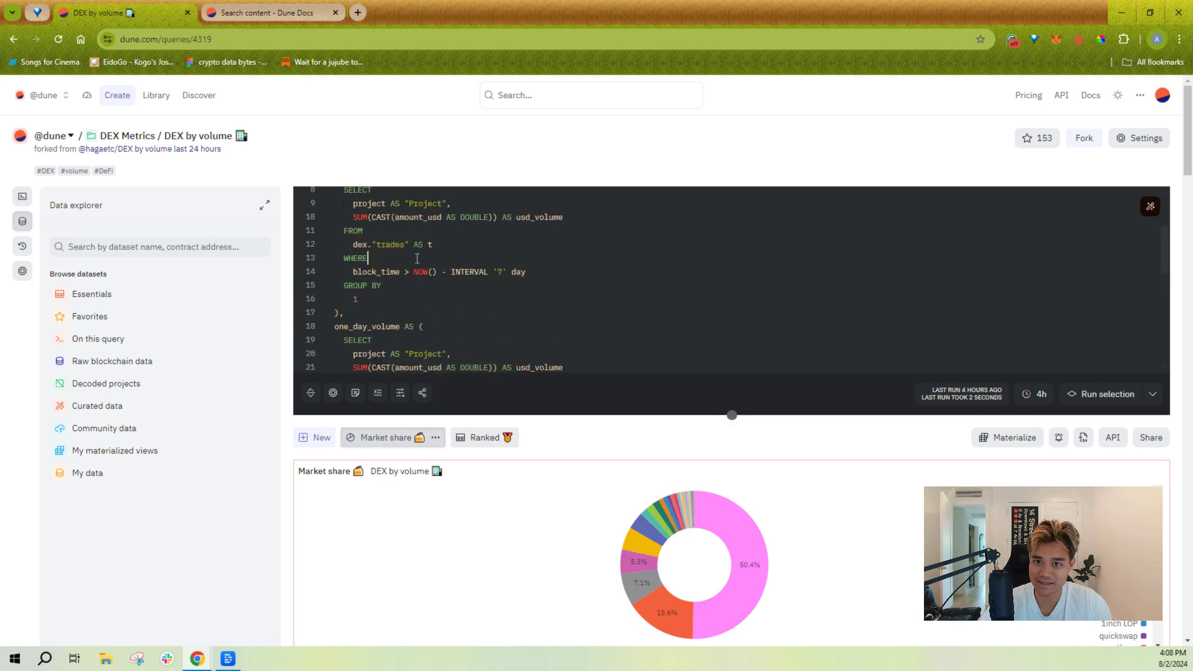
scroll(431, 281, "down", 3)
scroll(435, 285, "up", 5)
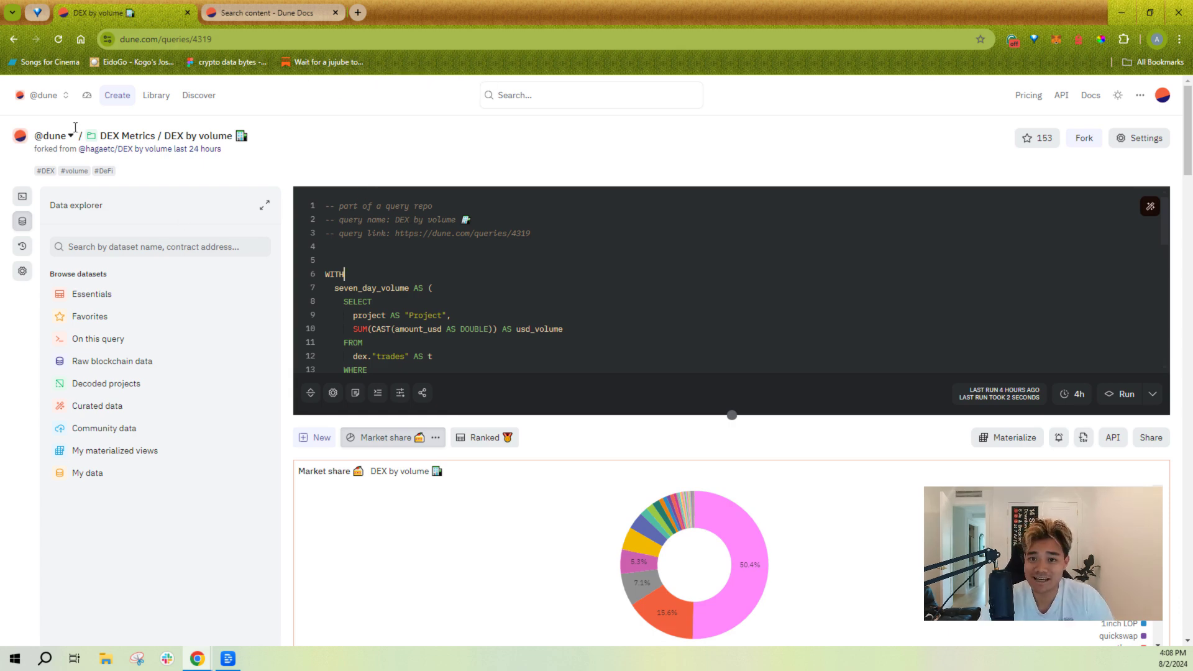
View the form for creating a new team and cancel it
left_click(65, 100)
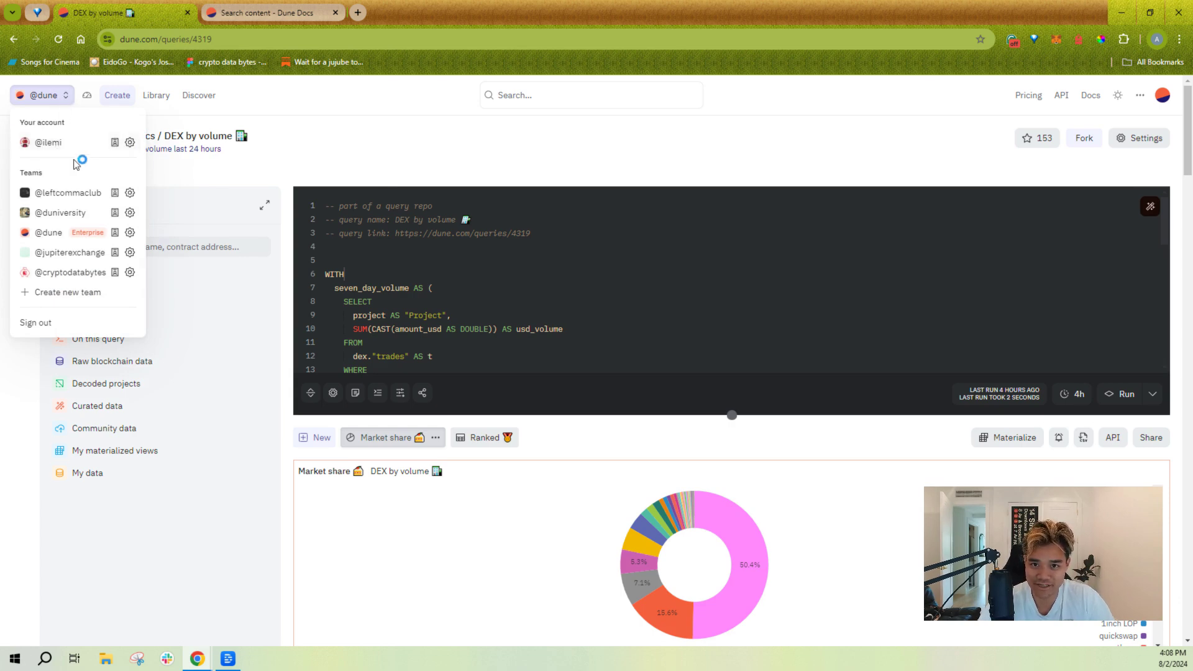
left_click(88, 300)
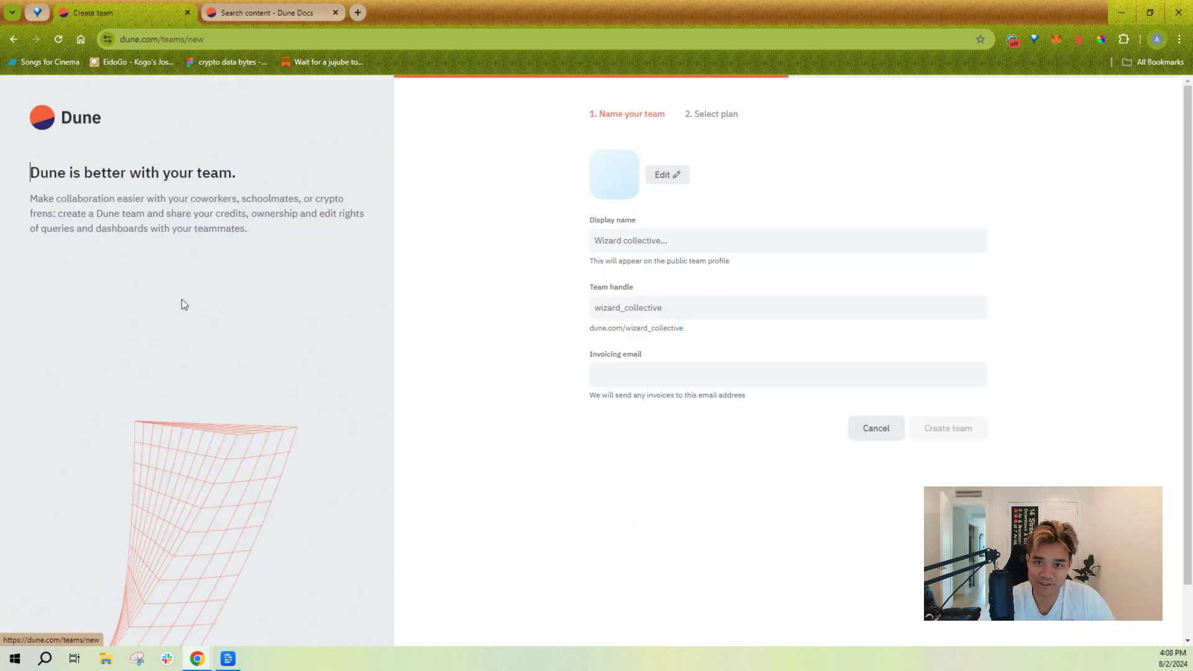
left_click(883, 441)
left_click(63, 95)
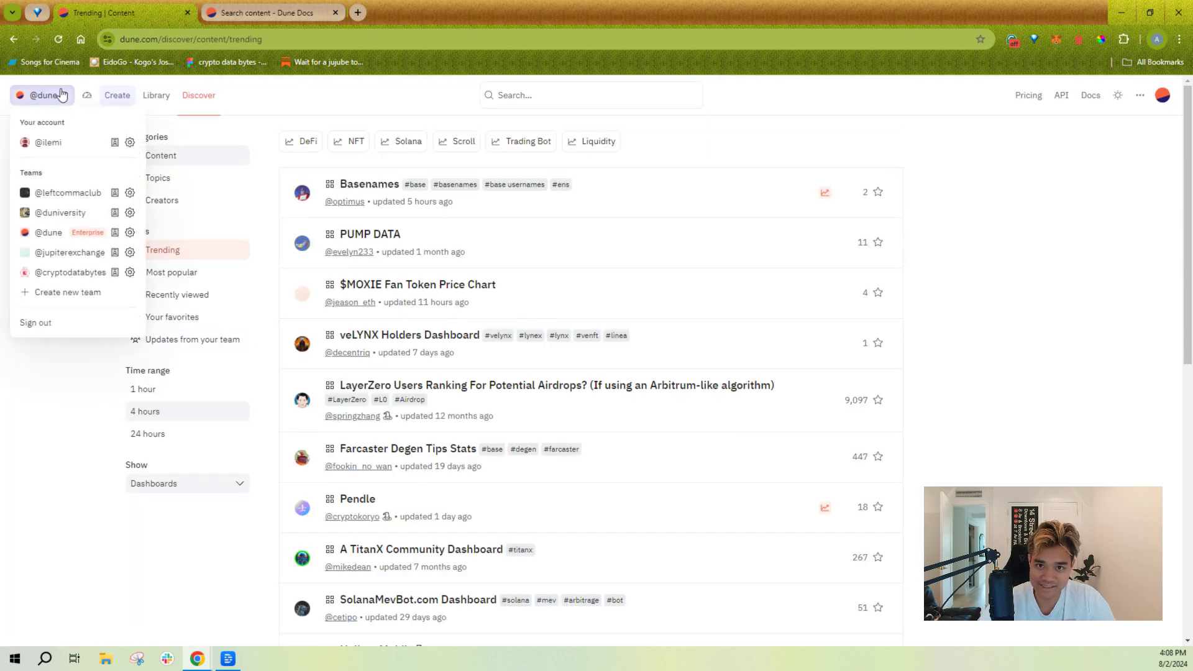
left_click(129, 232)
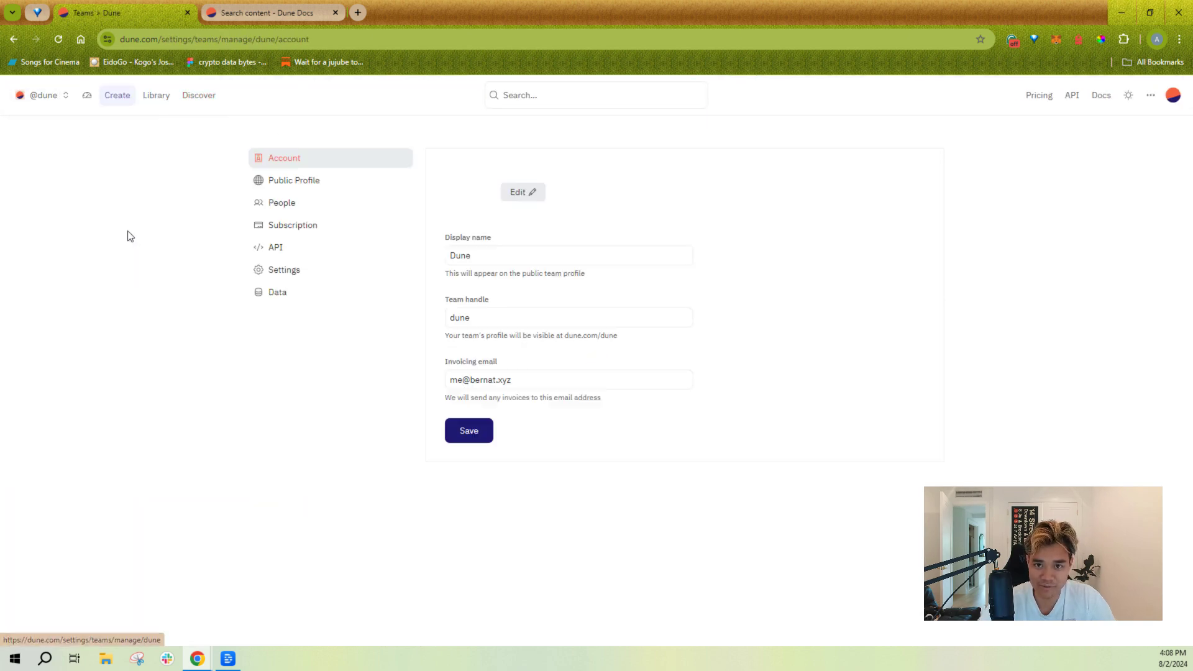
left_click(329, 206)
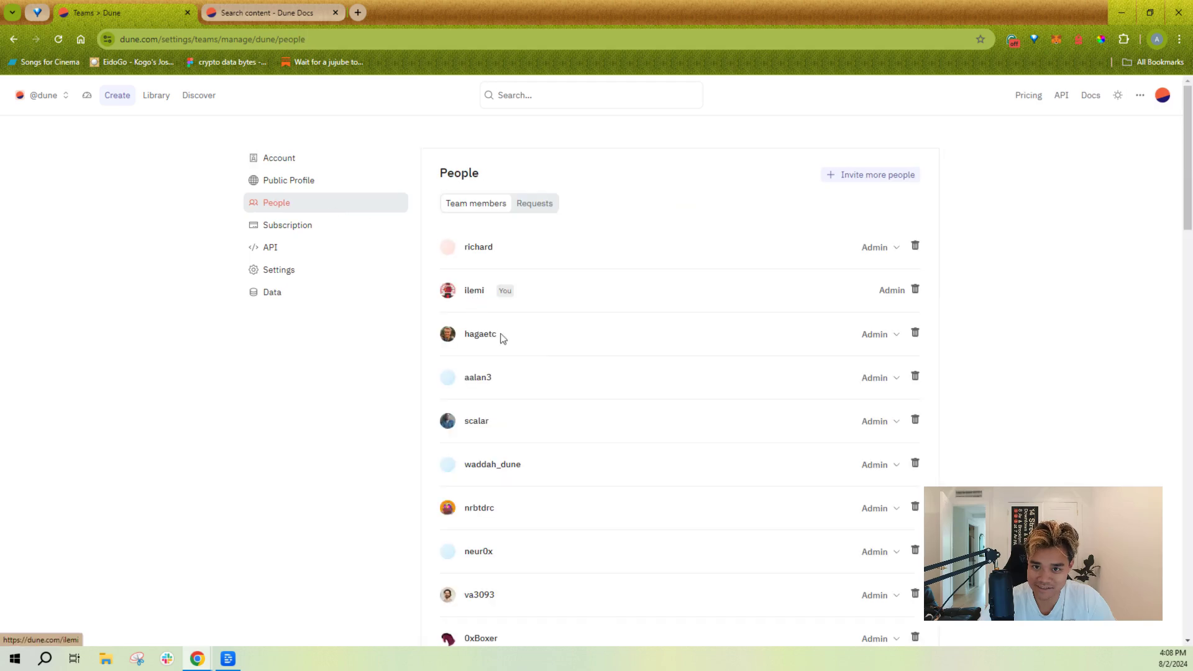
left_click(894, 466)
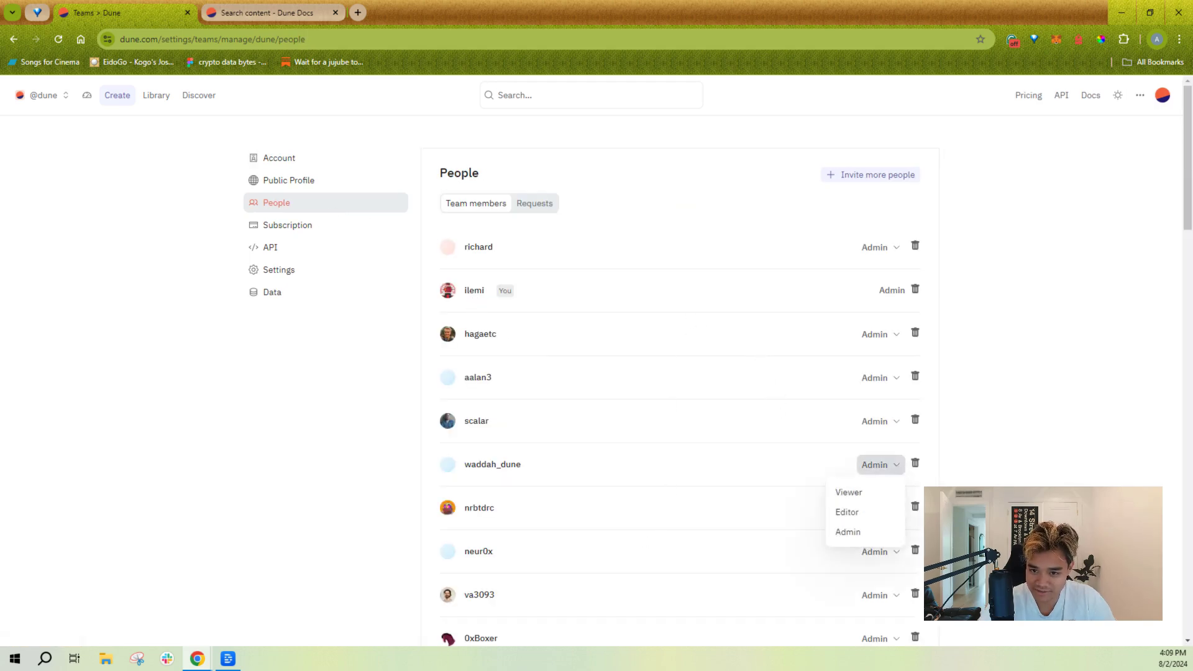
left_click(888, 471)
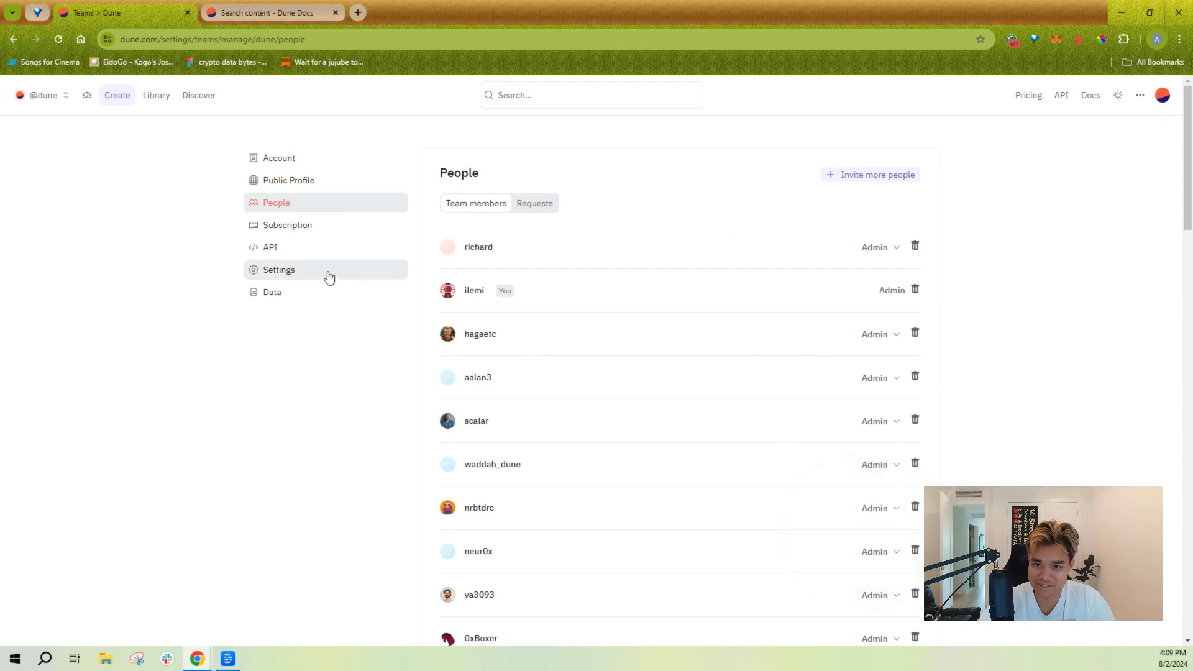
Open the team's subscription details and examine the plan, credit and storage usage, usage export and invoices sections
left_click(315, 226)
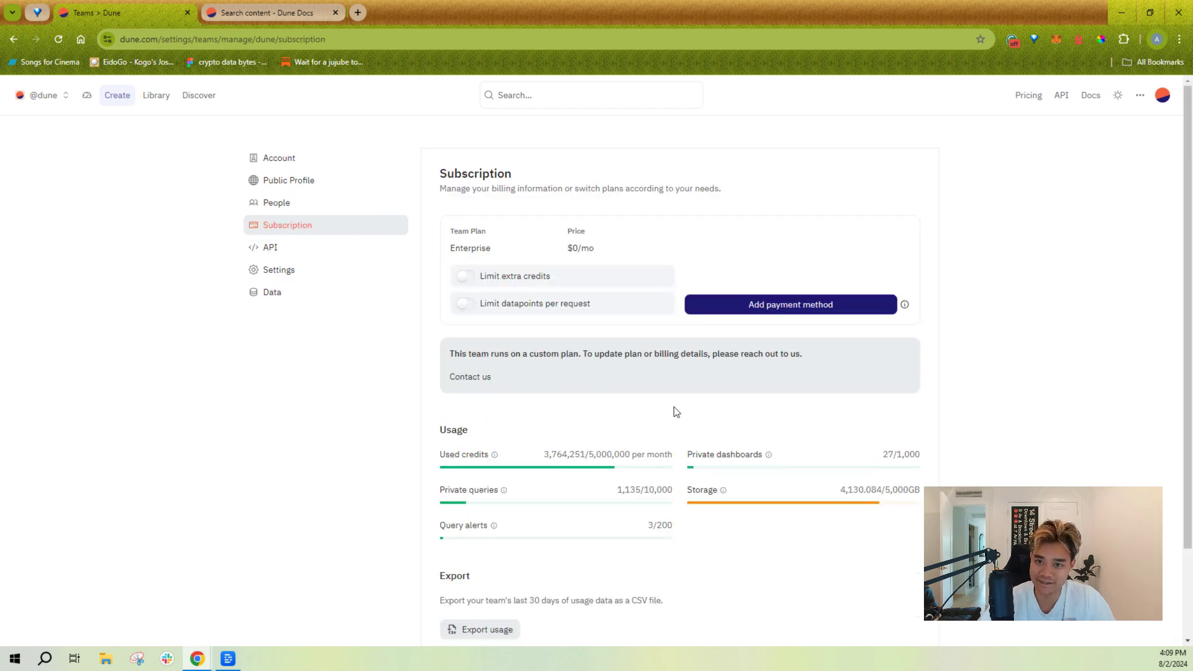
scroll(626, 410, "down", 1)
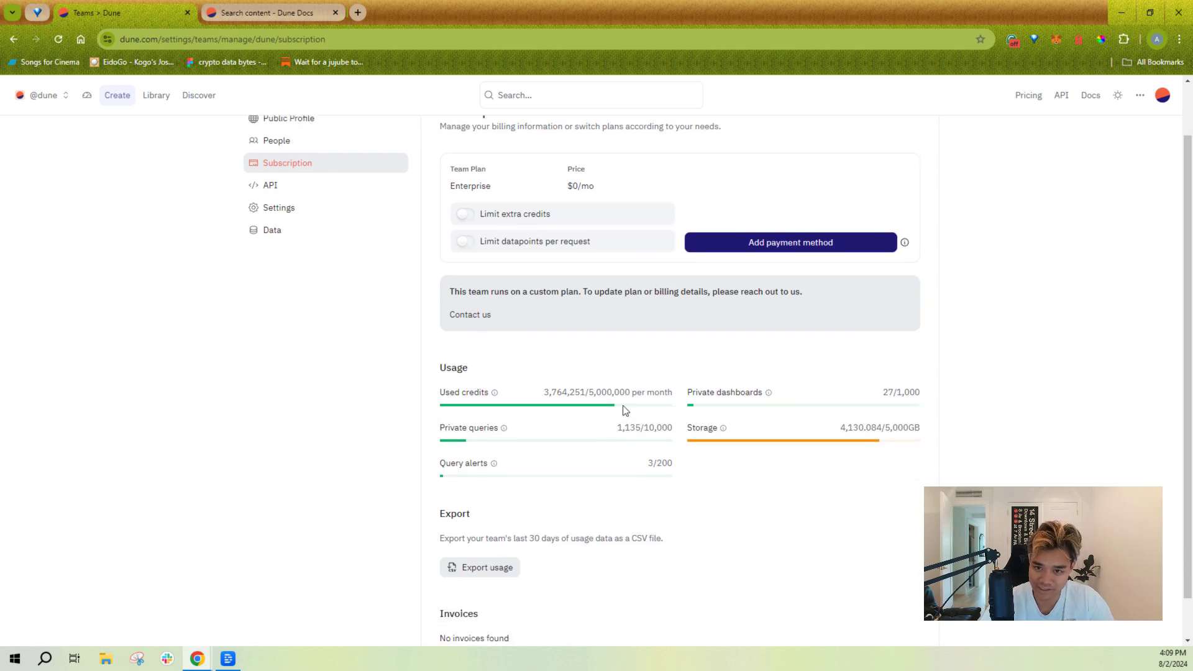
scroll(628, 354, "down", 1)
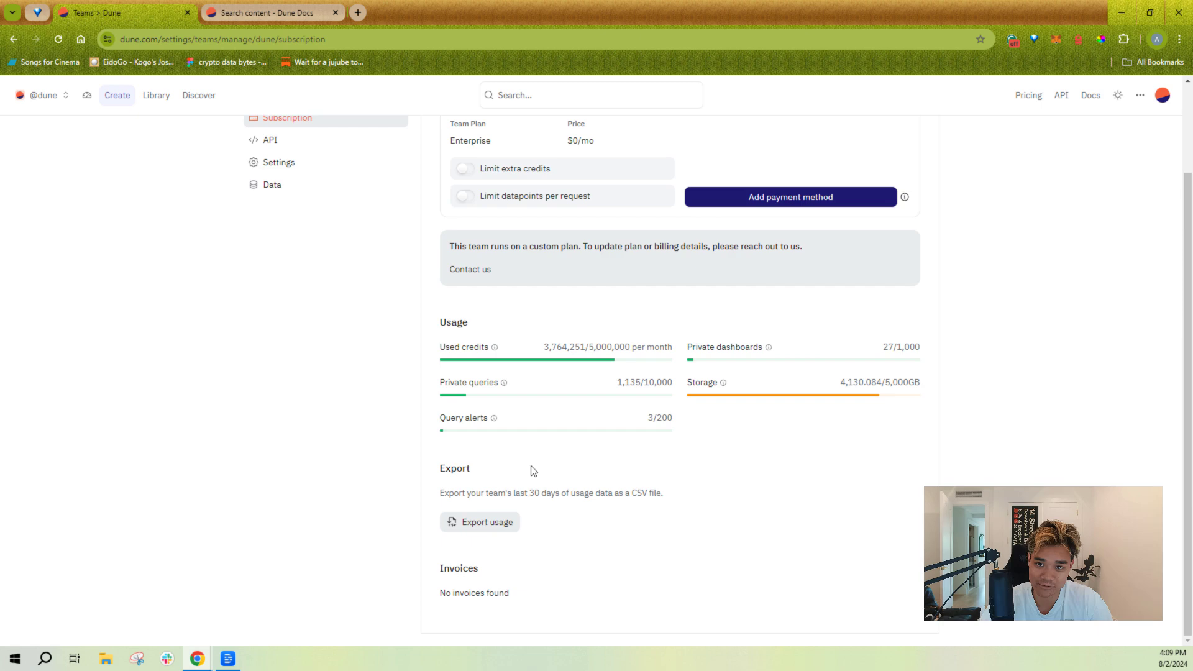
scroll(301, 318, "up", 2)
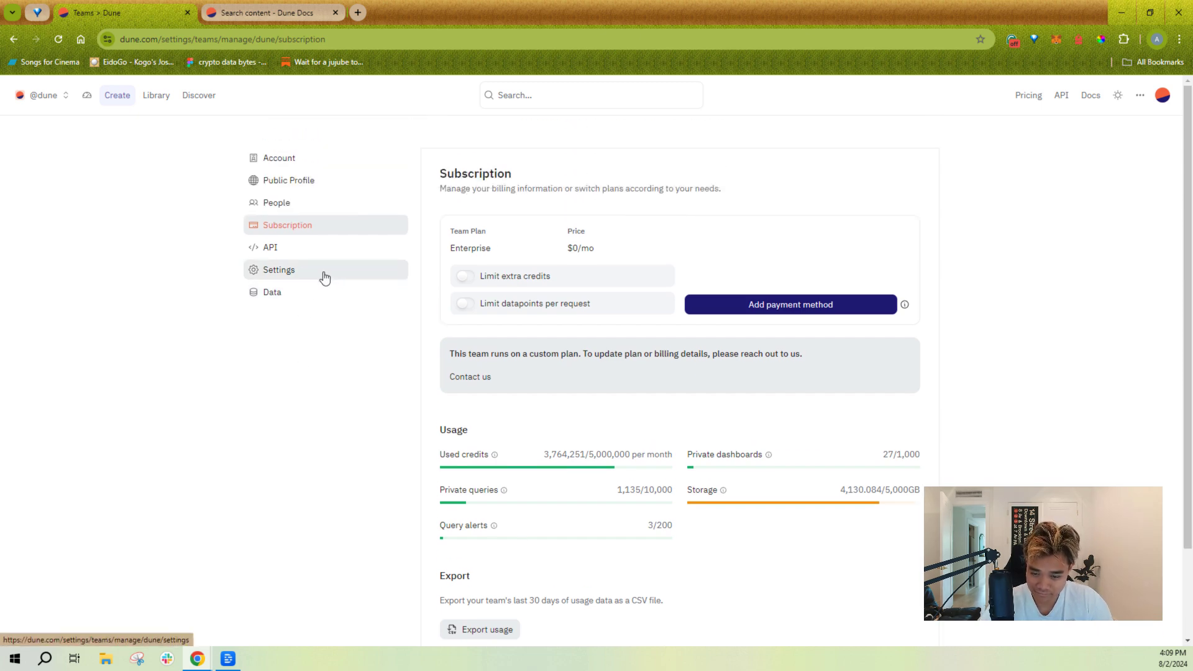
View the team's content migration and deletion settings, and open the list of accounts and teams to switch between
left_click(324, 277)
left_click(62, 99)
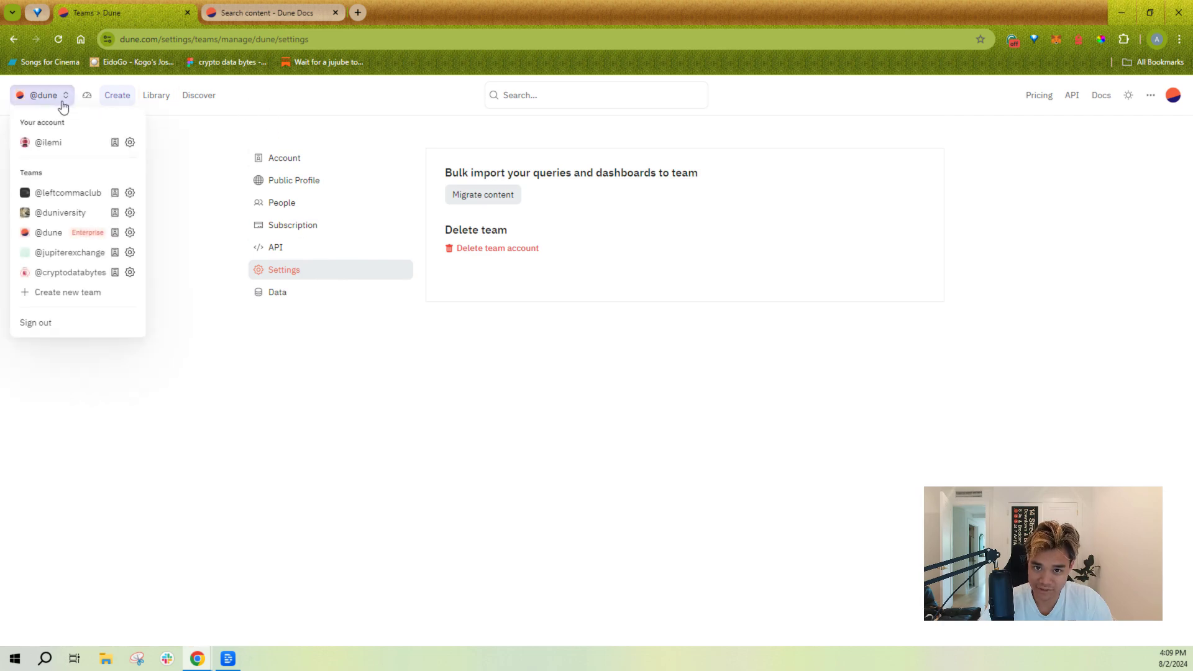